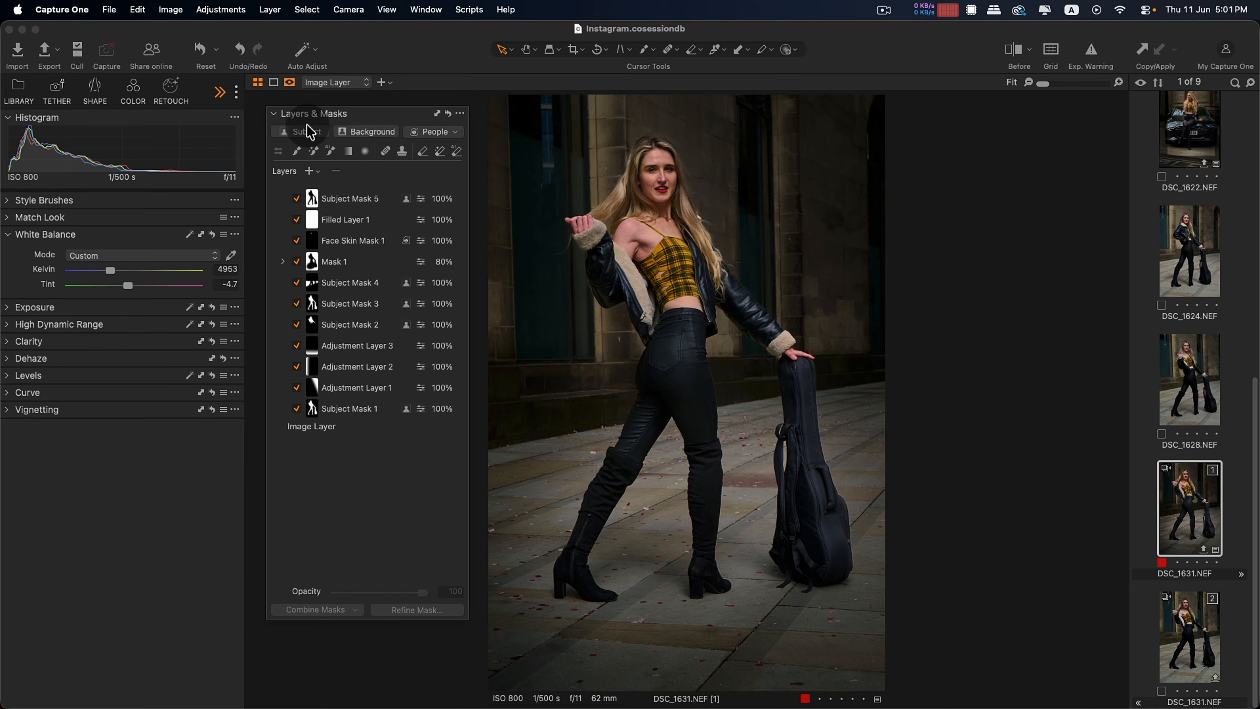
# Collapse the layers list, select variant 2 of DSC_1631.NEF and set its white balance to 5186 Kelvin
pyautogui.click(277, 114)
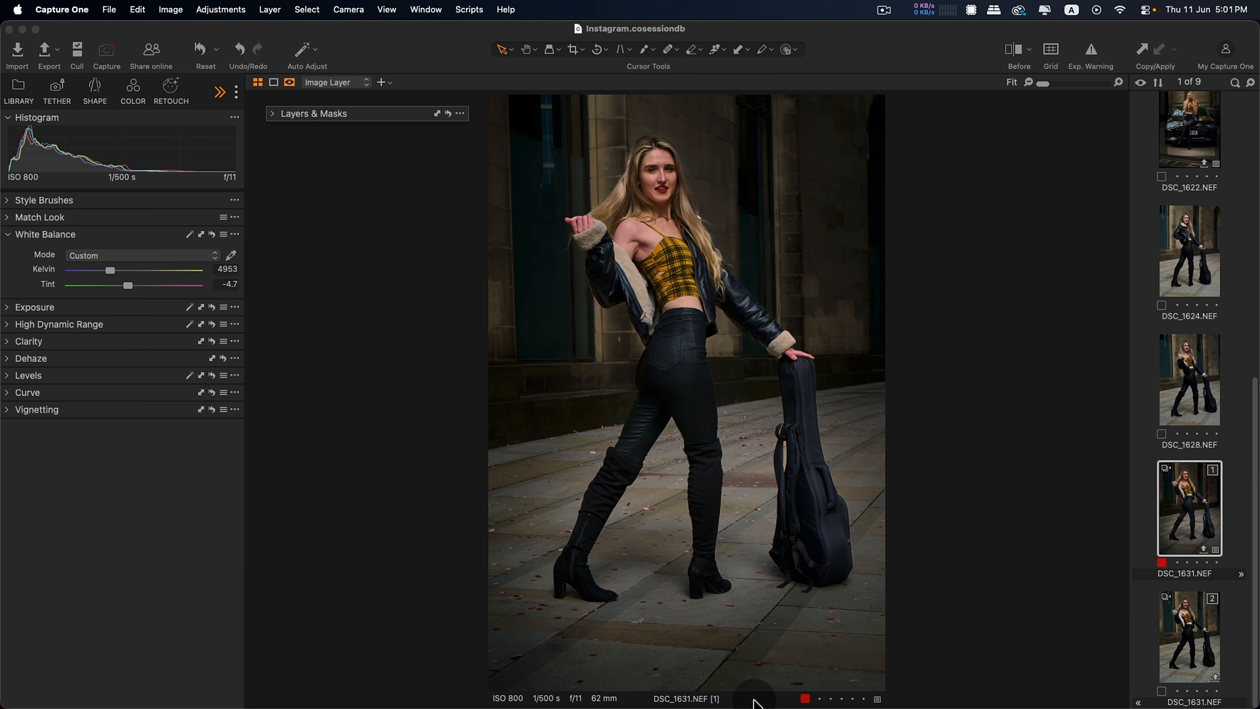
pyautogui.click(1206, 630)
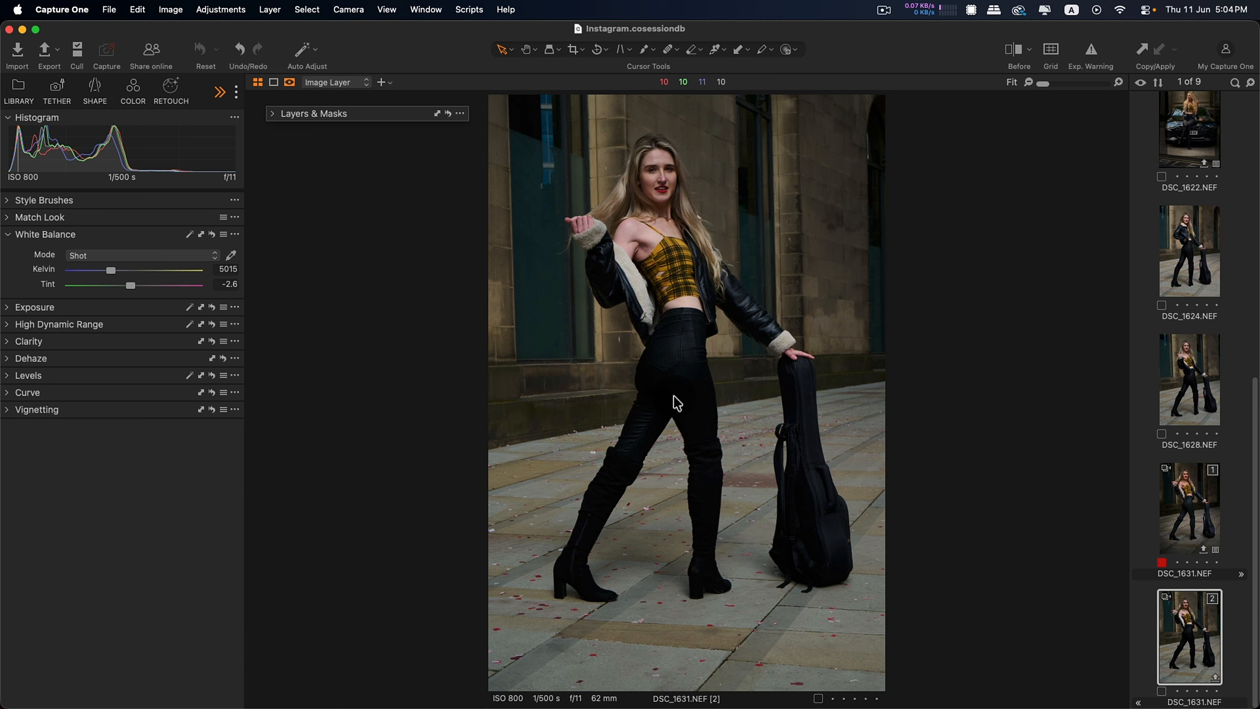
pyautogui.scroll(5, 691, 408)
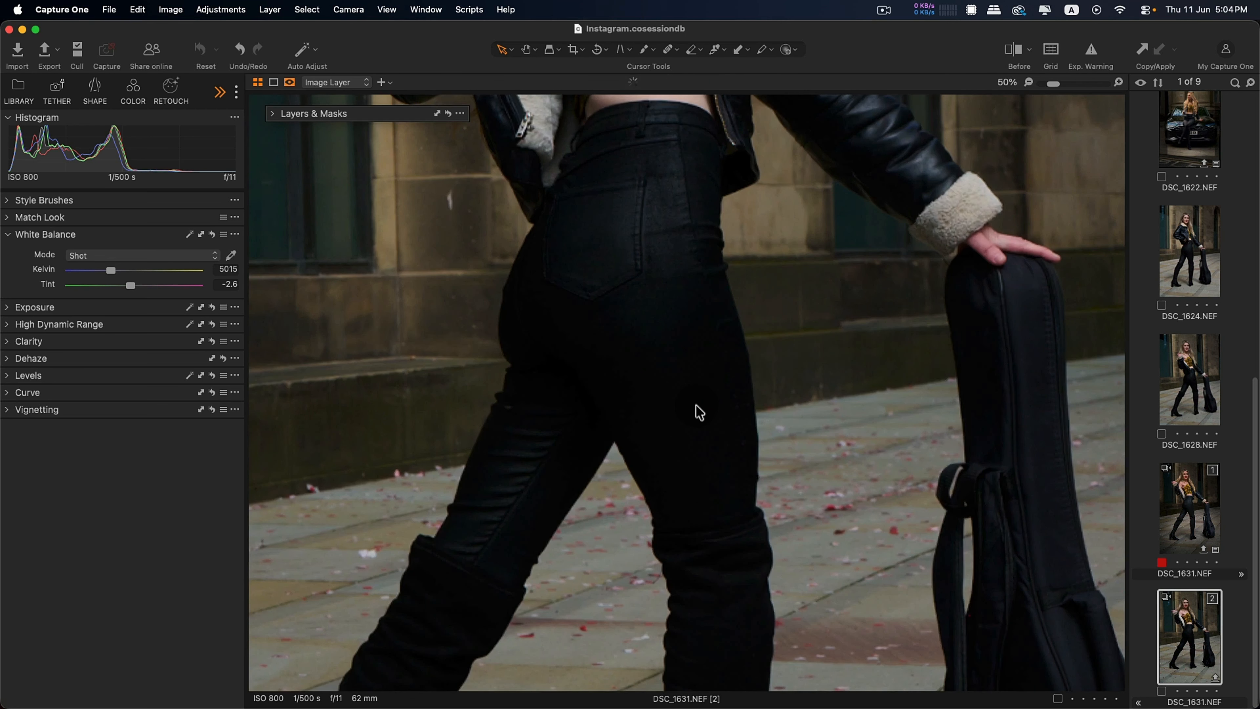
pyautogui.scroll(5, 697, 412)
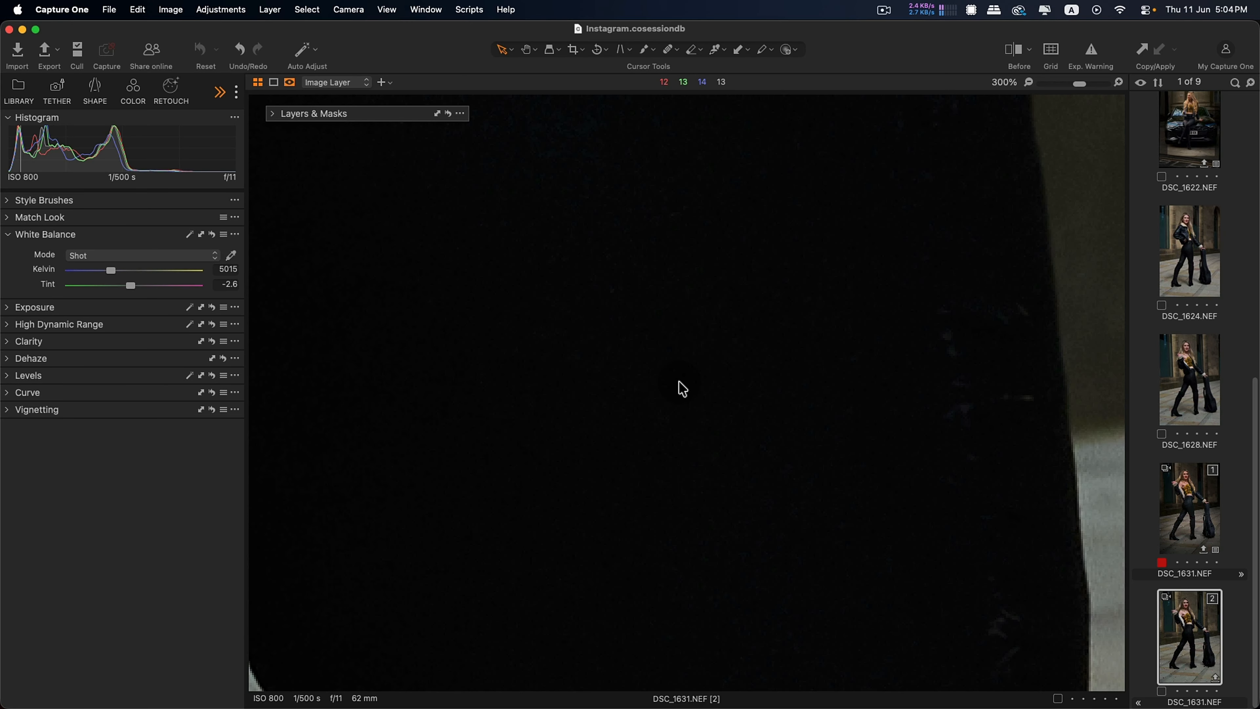
pyautogui.scroll(-4, 679, 381)
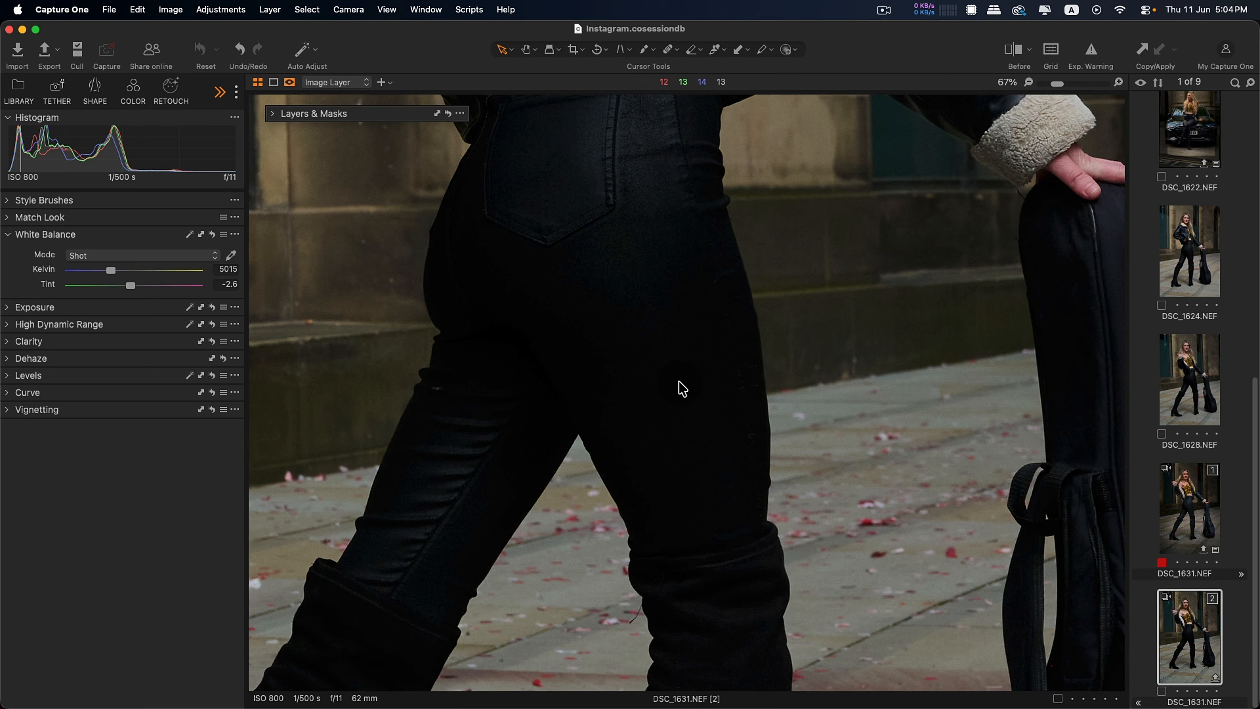
pyautogui.scroll(-2, 670, 303)
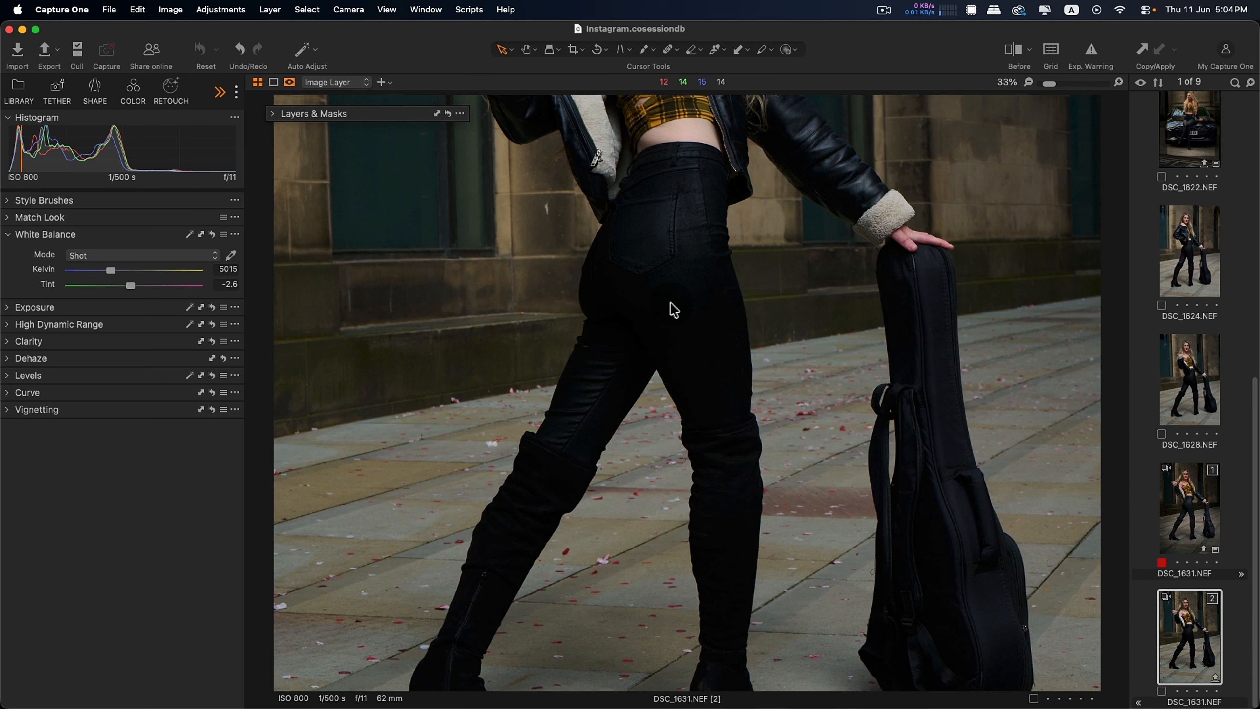
pyautogui.scroll(6, 670, 309)
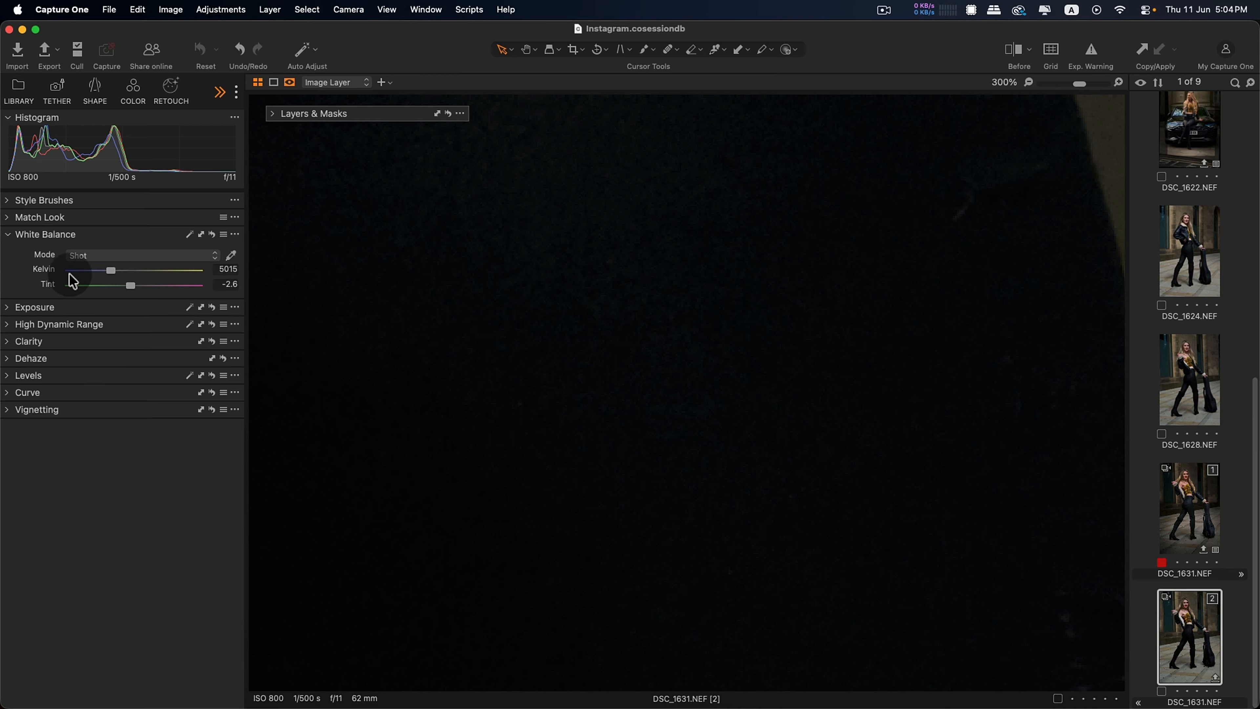
pyautogui.moveTo(112, 272); pyautogui.dragTo(115, 277)
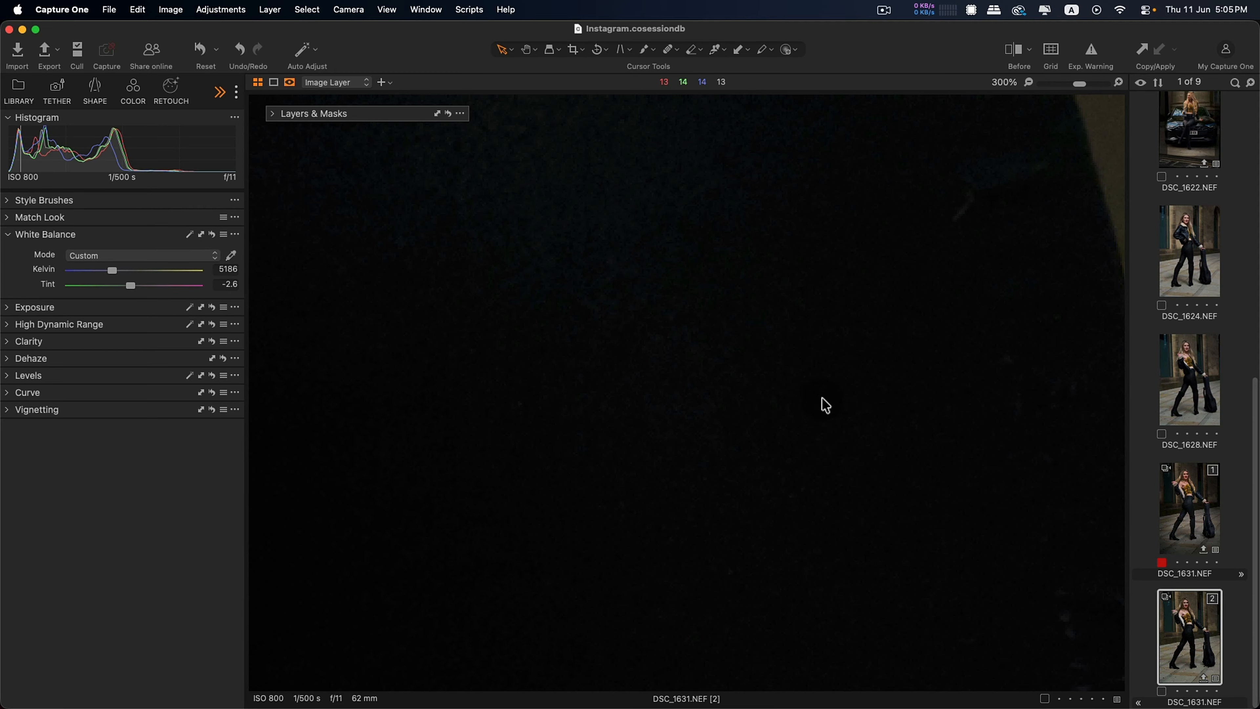
# Compare the full photo before and after the white balance adjustment several times
pyautogui.scroll(-5, 753, 365)
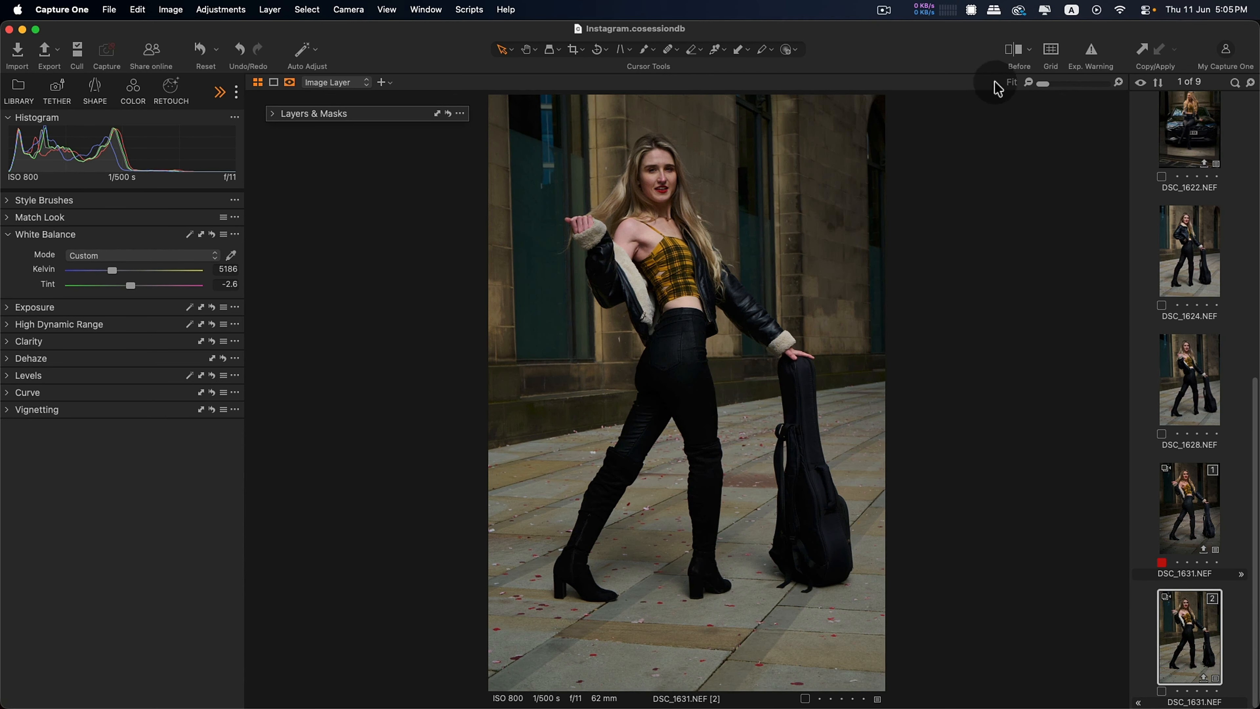
pyautogui.click(1016, 52)
pyautogui.click(1018, 52)
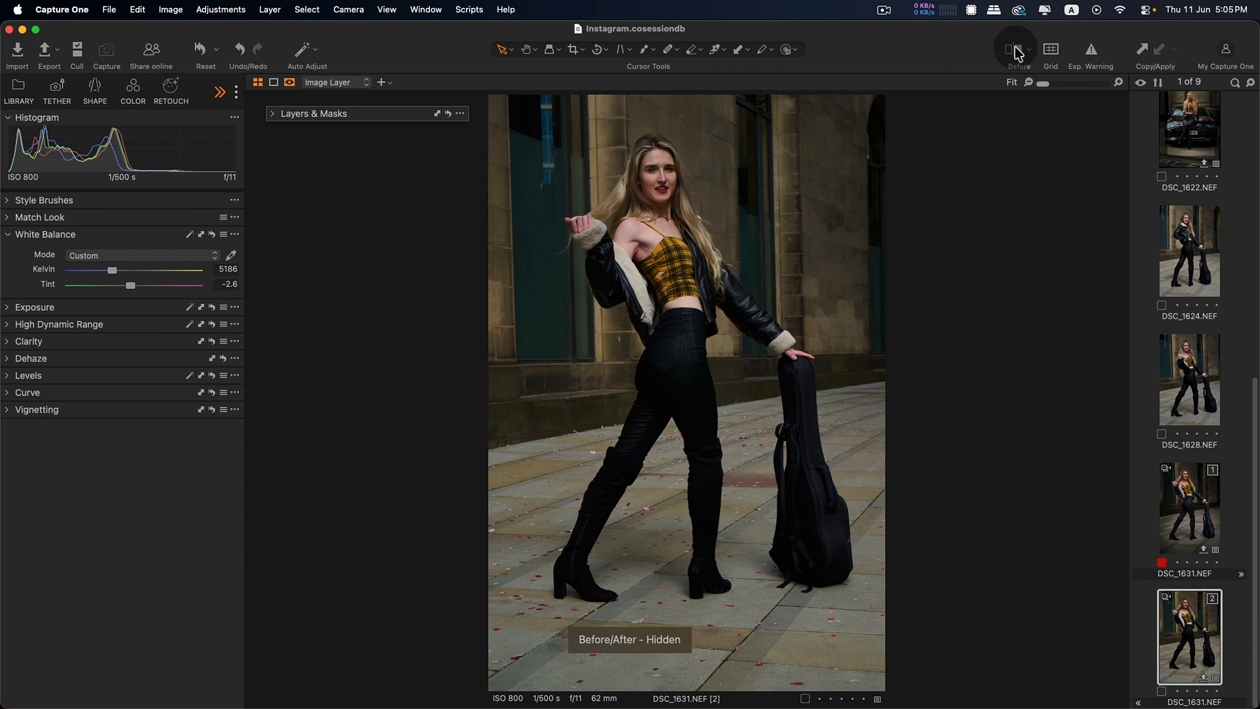
pyautogui.click(1018, 53)
pyautogui.click(1018, 52)
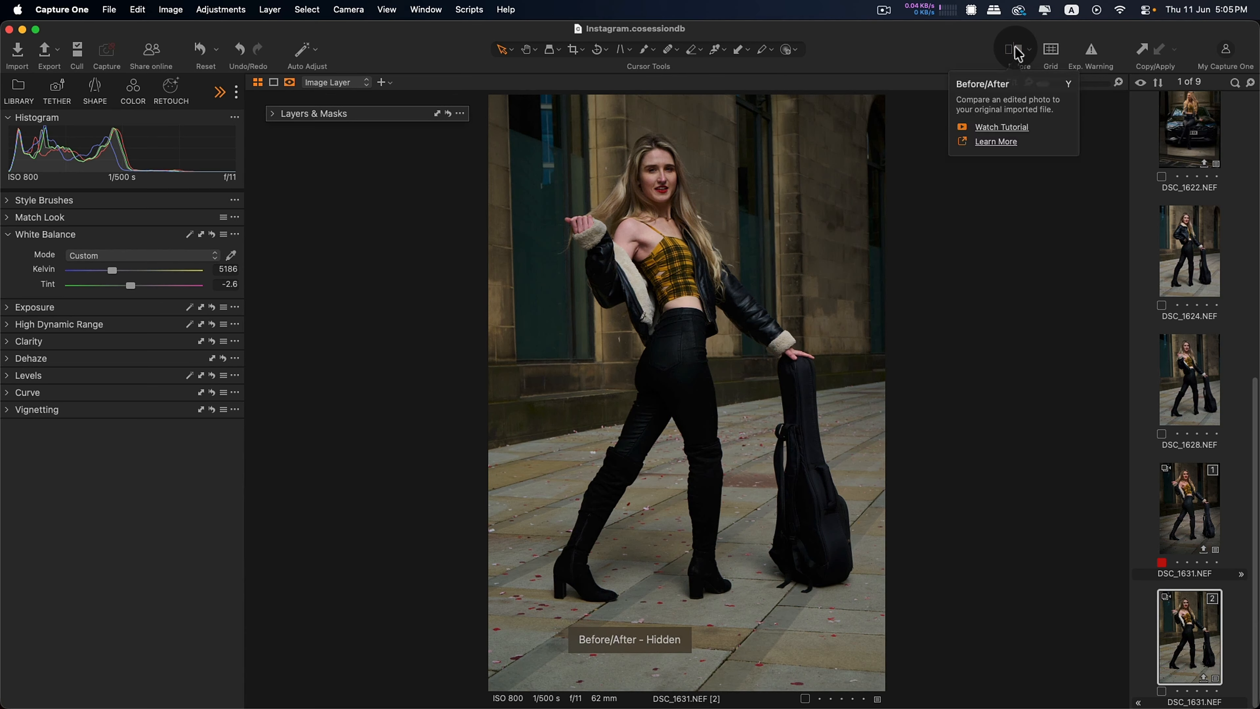
pyautogui.click(1018, 52)
pyautogui.click(1018, 52)
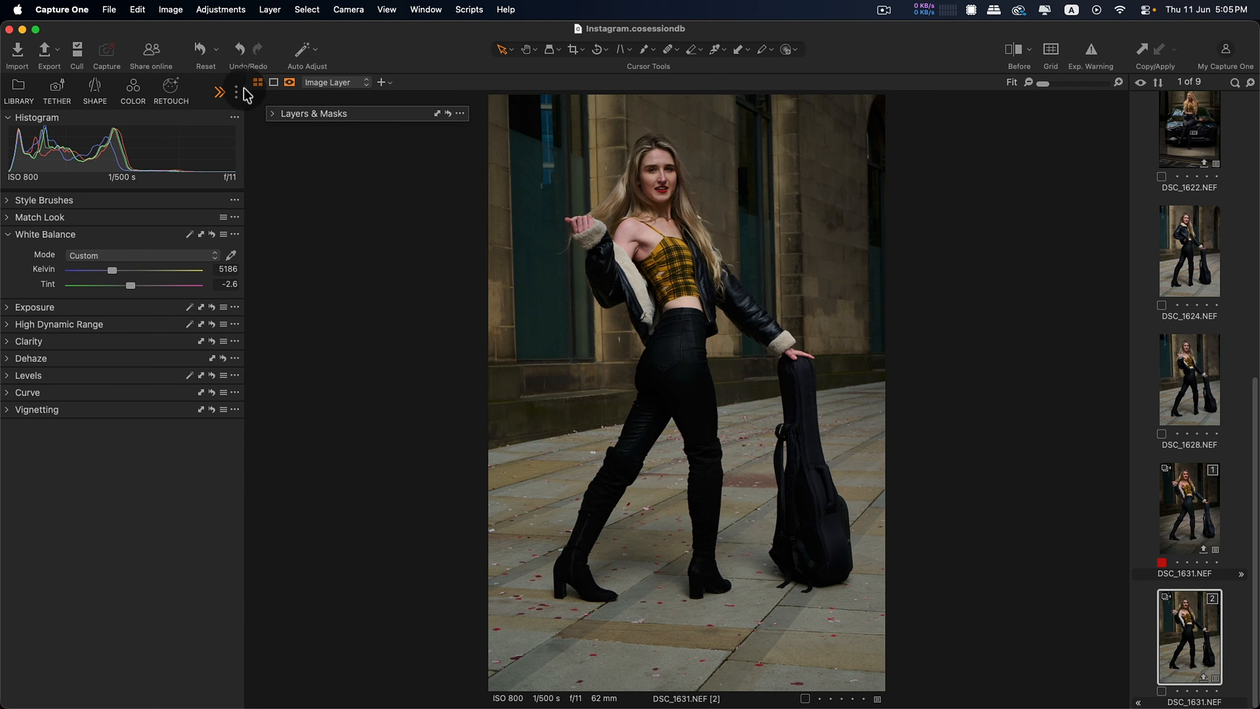
# Expand the layers list and create an automatic subject mask layer on variant 2 of DSC_1631.NEF
pyautogui.click(274, 115)
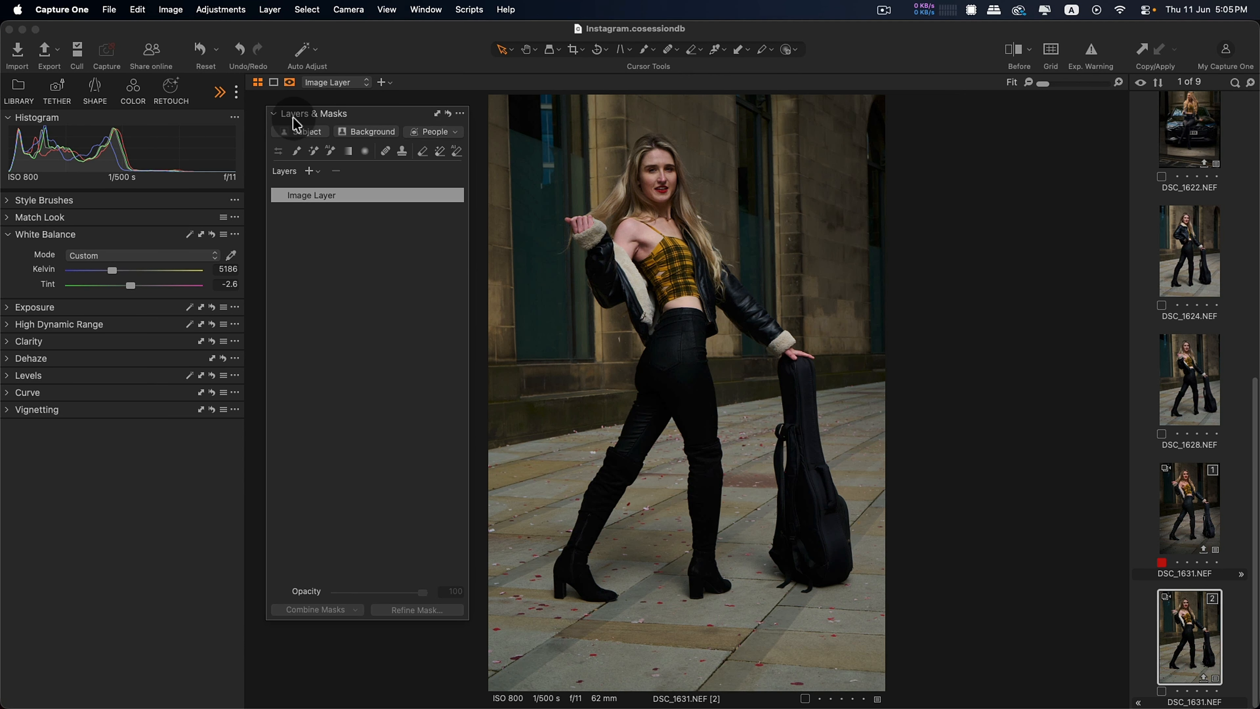
pyautogui.moveTo(297, 124)
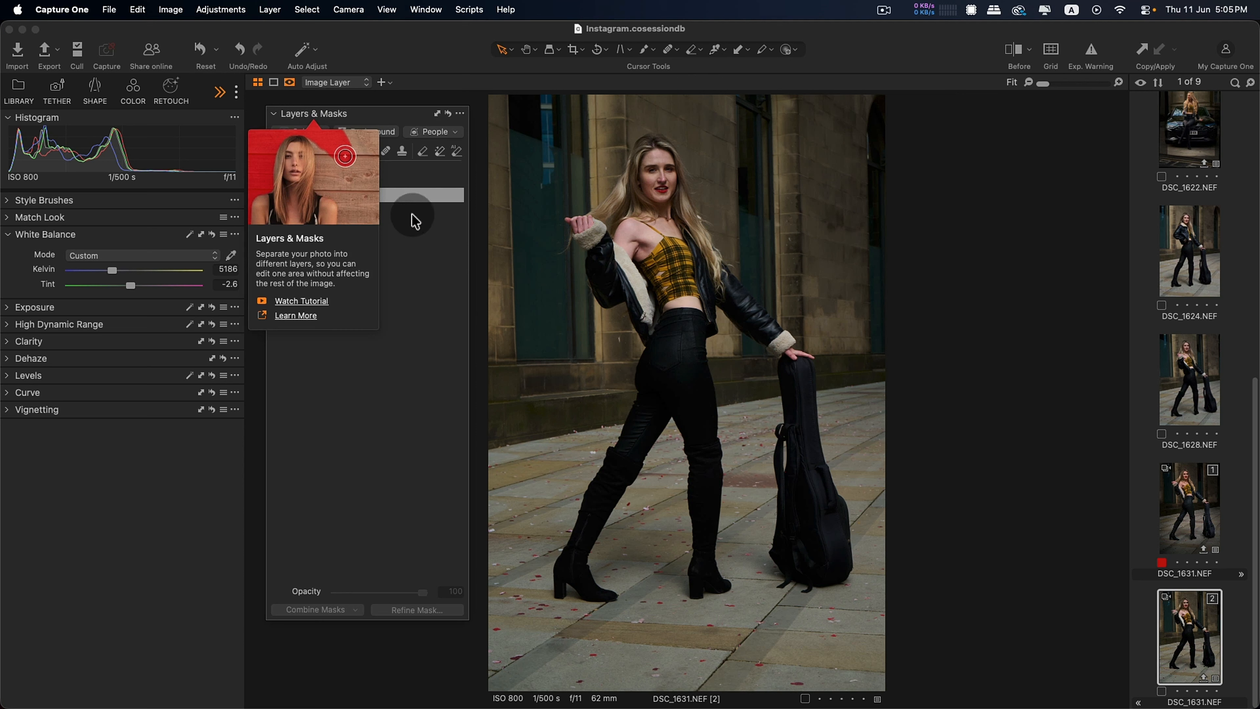
pyautogui.click(338, 198)
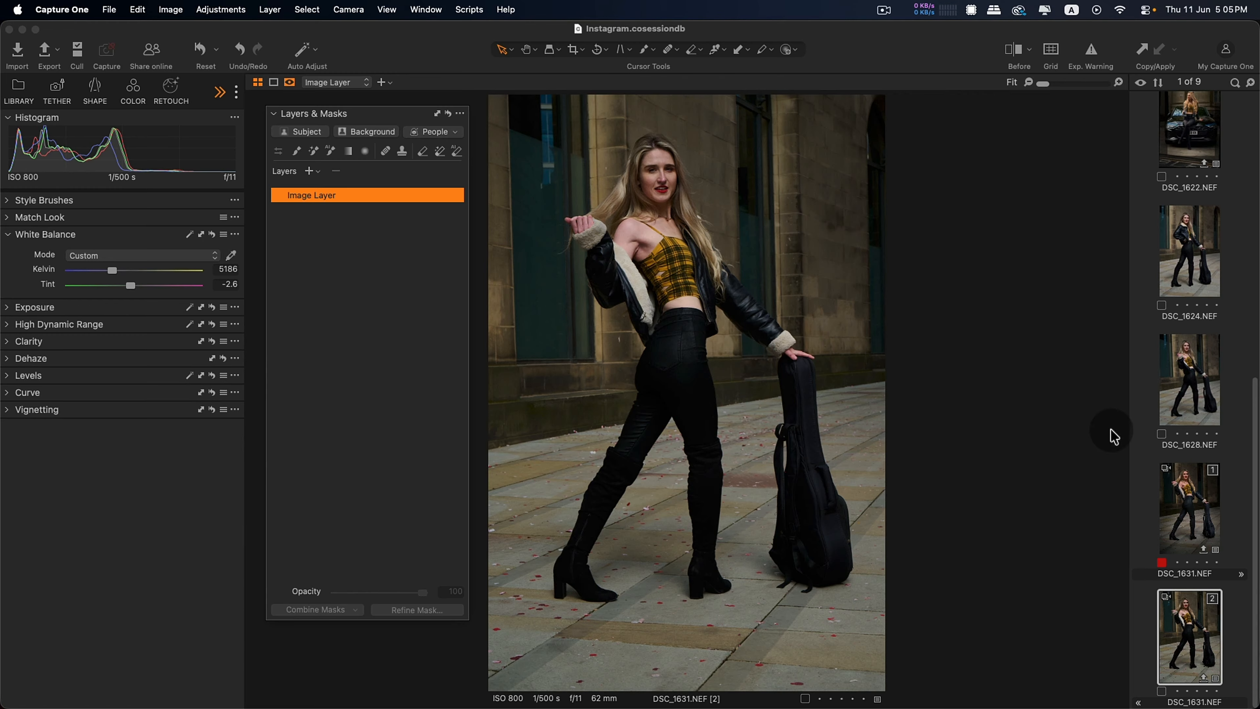
pyautogui.click(1185, 521)
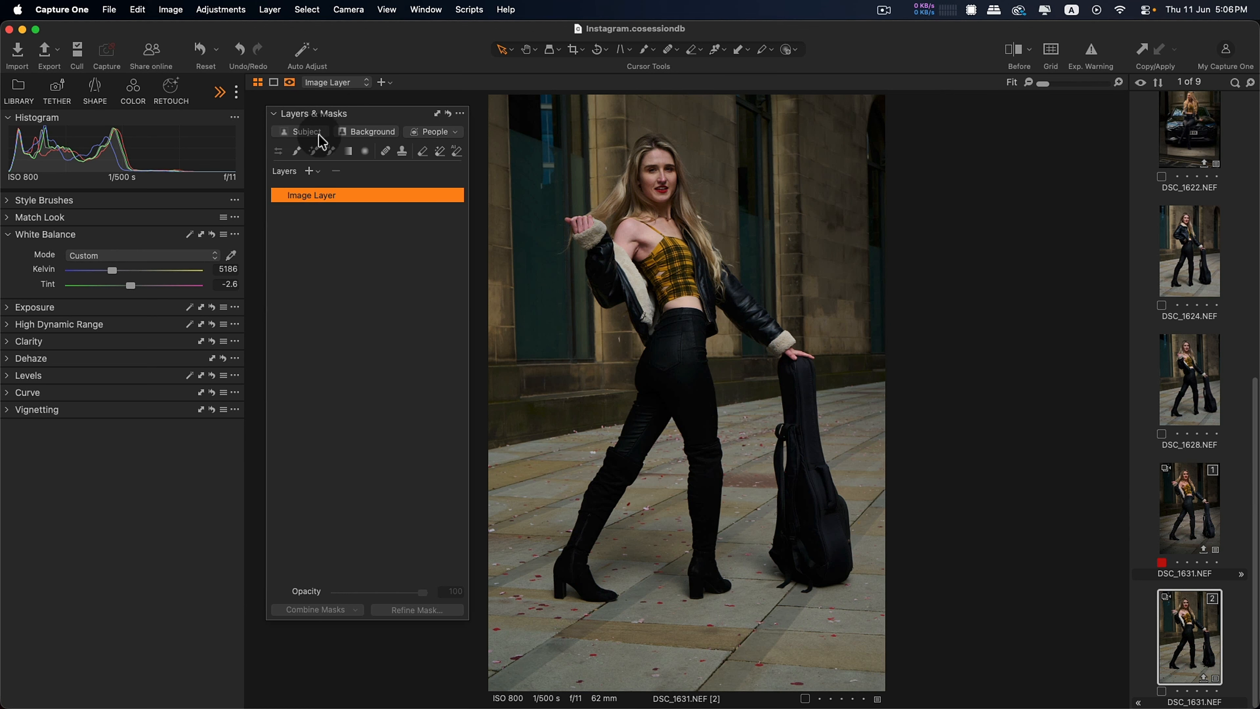
pyautogui.click(321, 142)
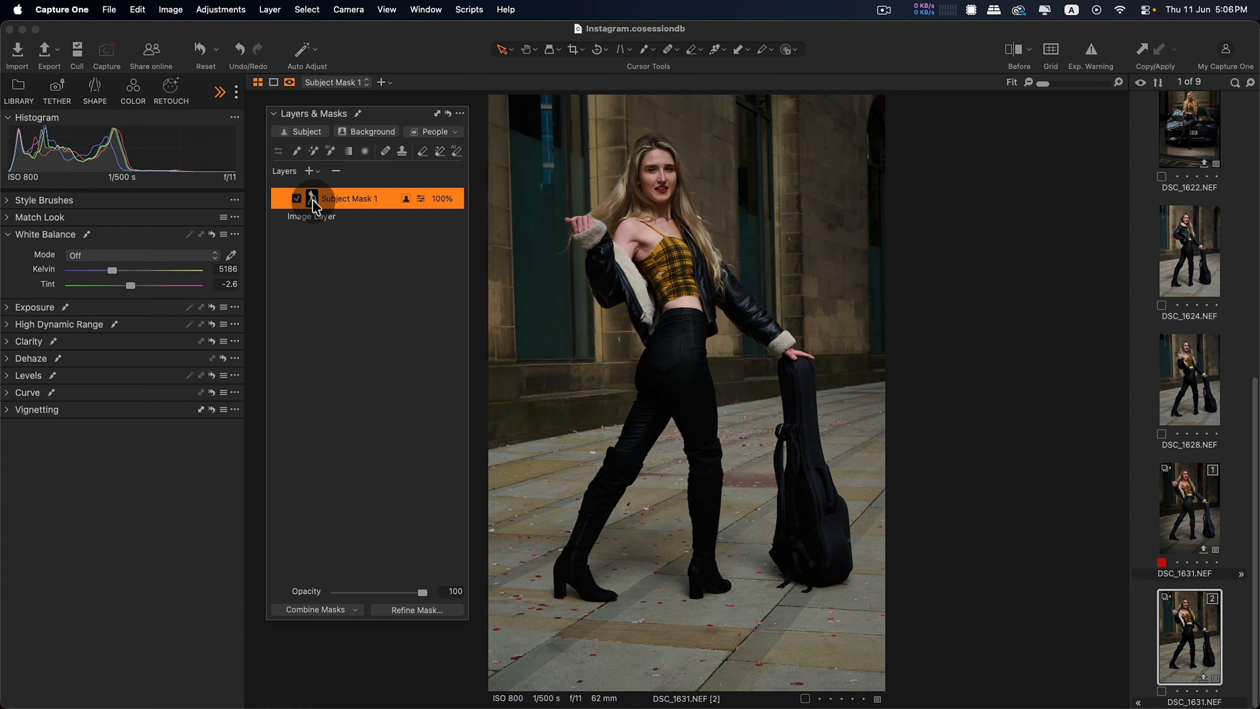
# Display the subject mask in grayscale and inspect its edges around the legs, jacket and hair
pyautogui.click(291, 83)
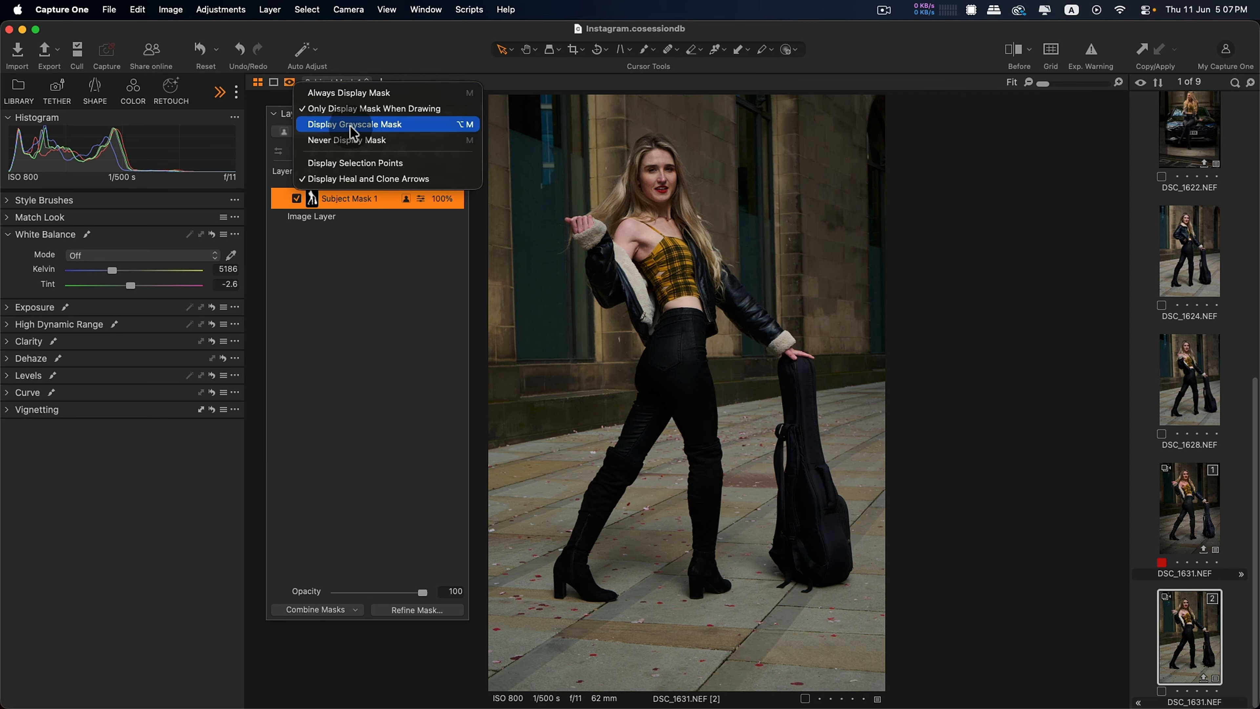
pyautogui.click(386, 132)
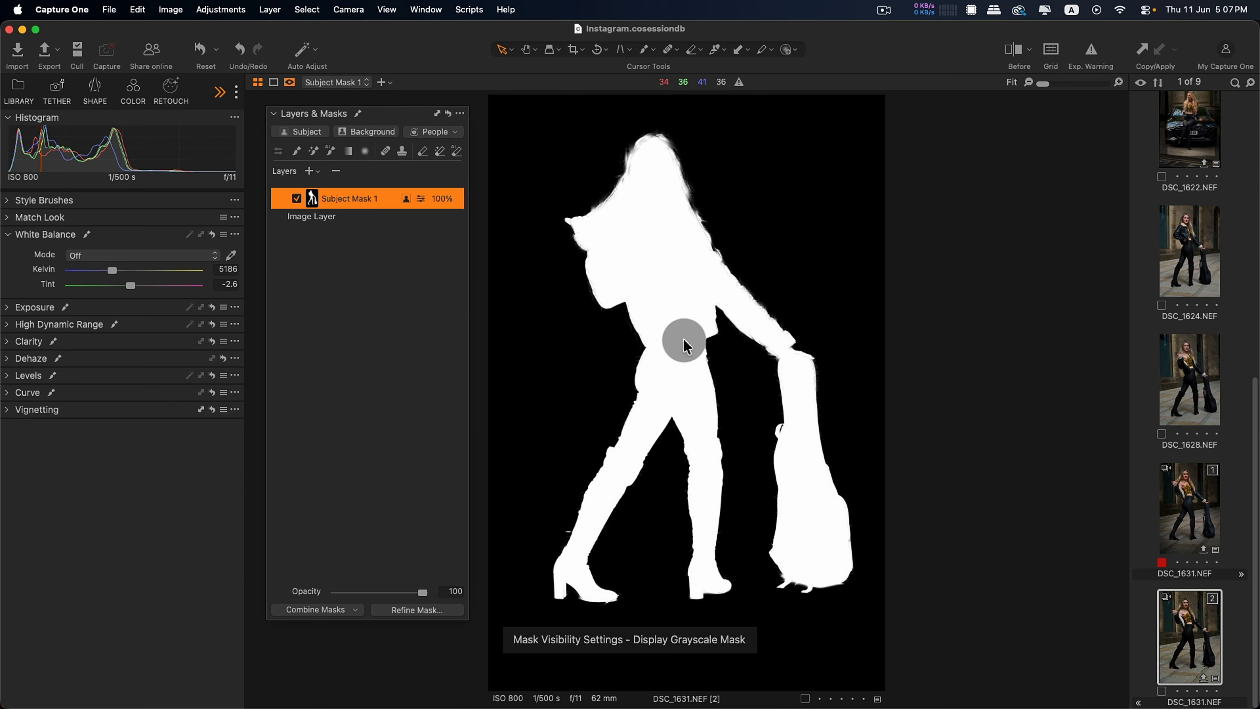
pyautogui.scroll(5, 693, 439)
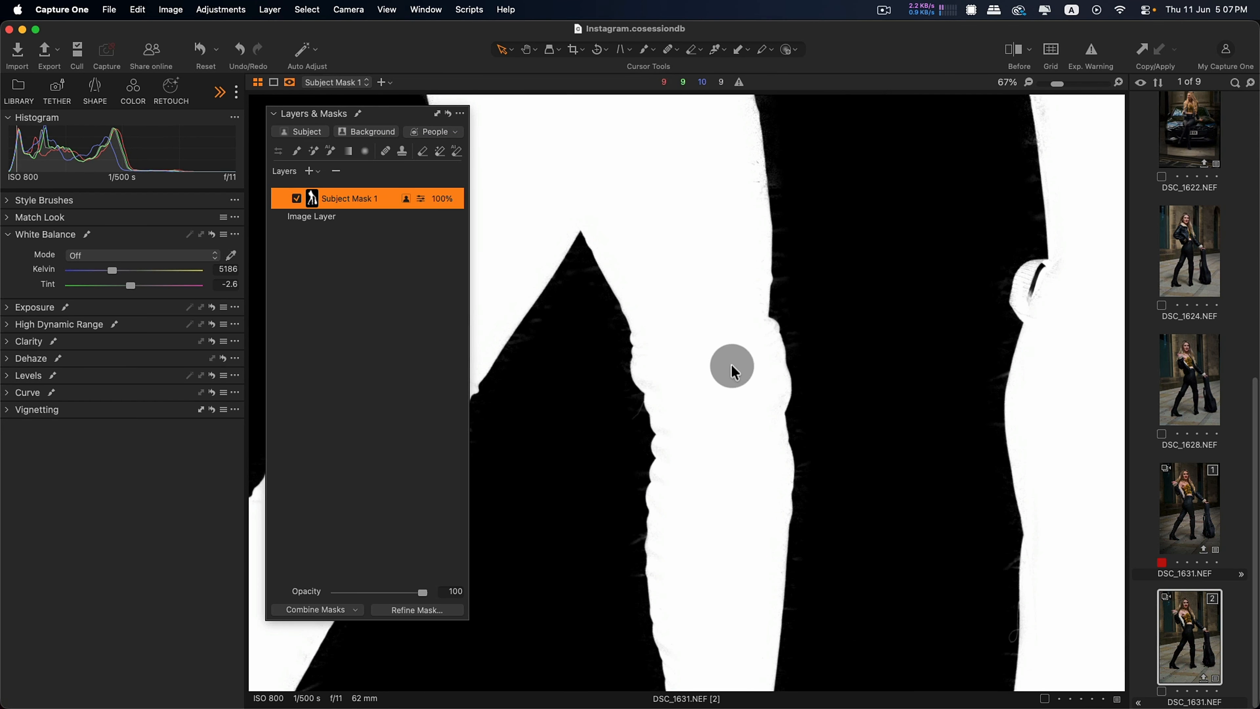
pyautogui.scroll(10, 749, 349)
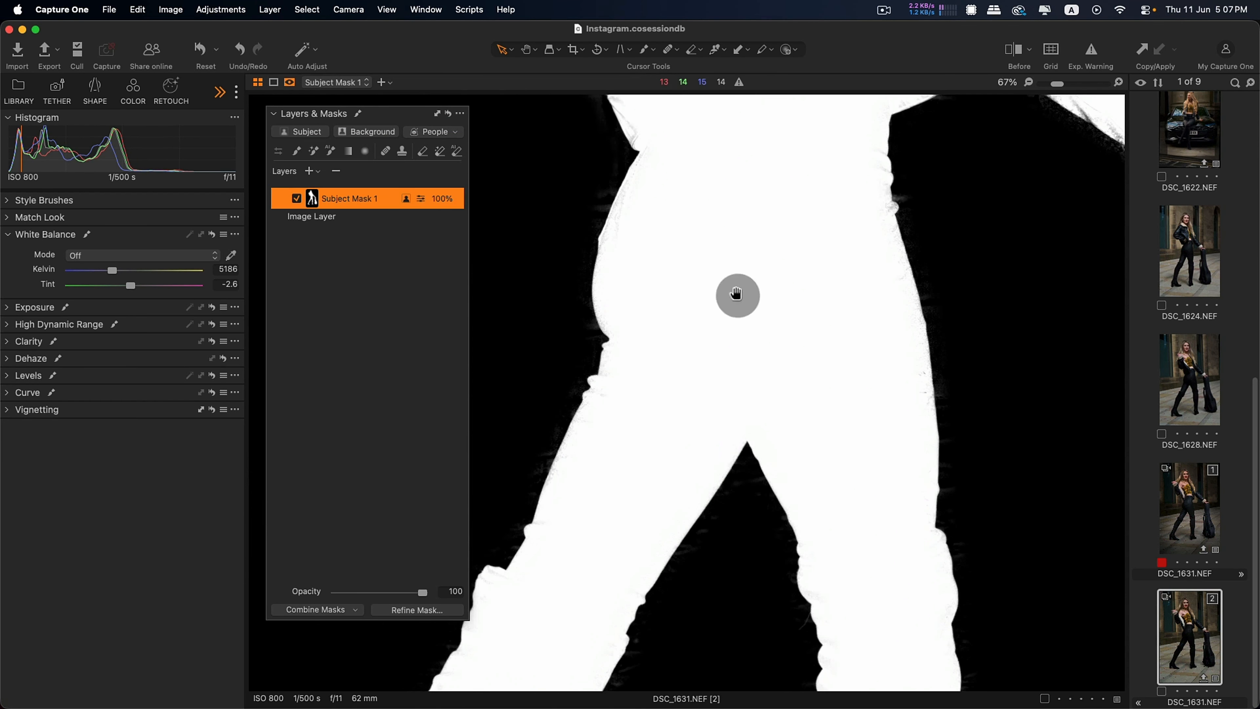
pyautogui.scroll(8, 617, 268)
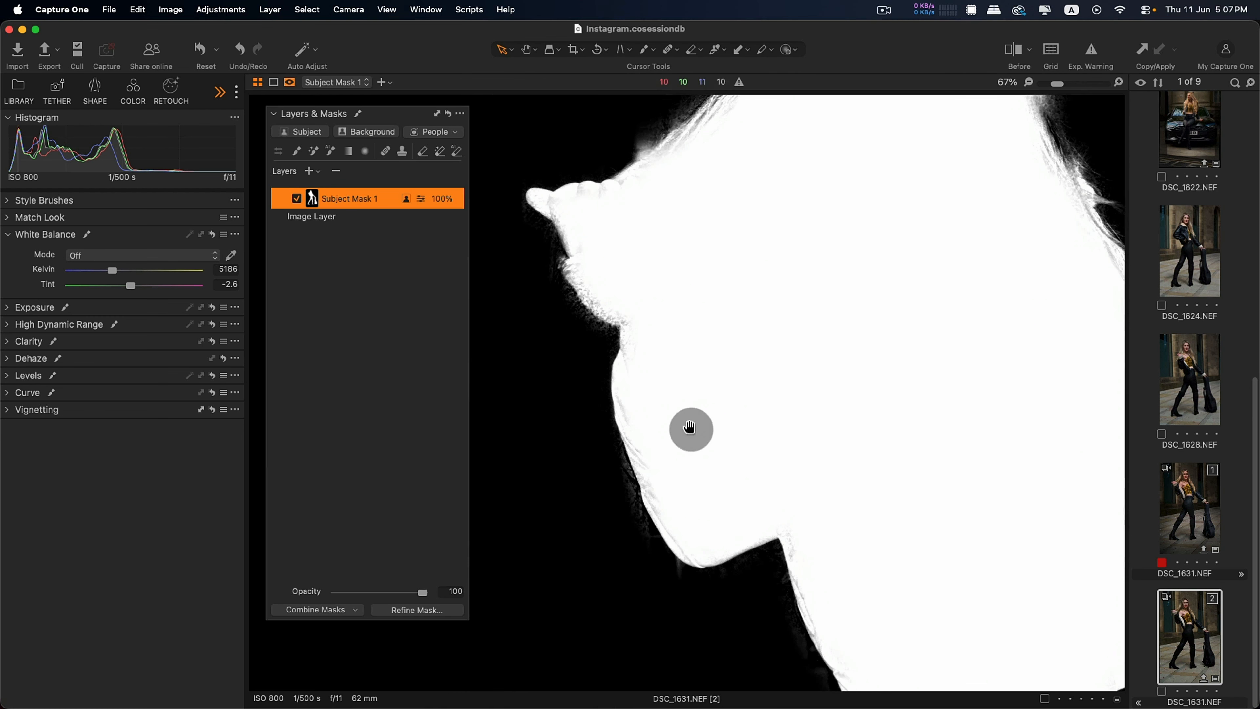
pyautogui.moveTo(720, 233); pyautogui.dragTo(726, 481)
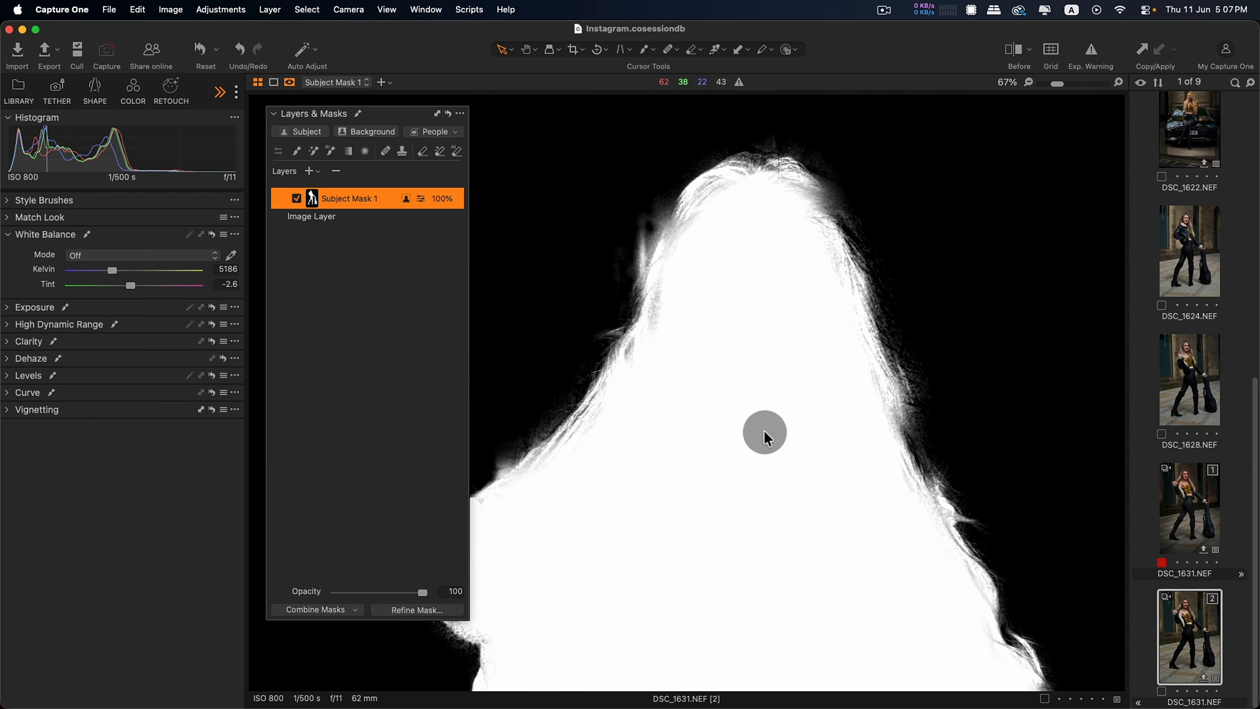
pyautogui.click(762, 428)
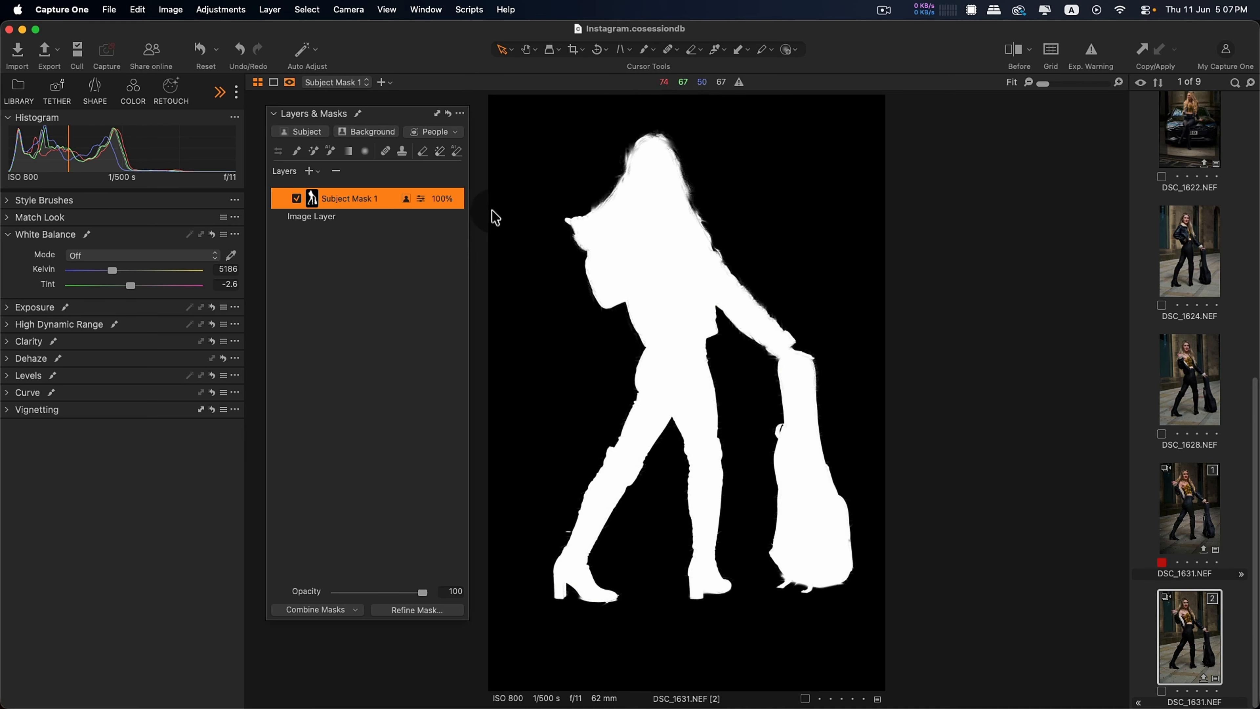
# Set the mask overlay to always display and invert Subject Mask 1 so it covers the background
pyautogui.click(289, 82)
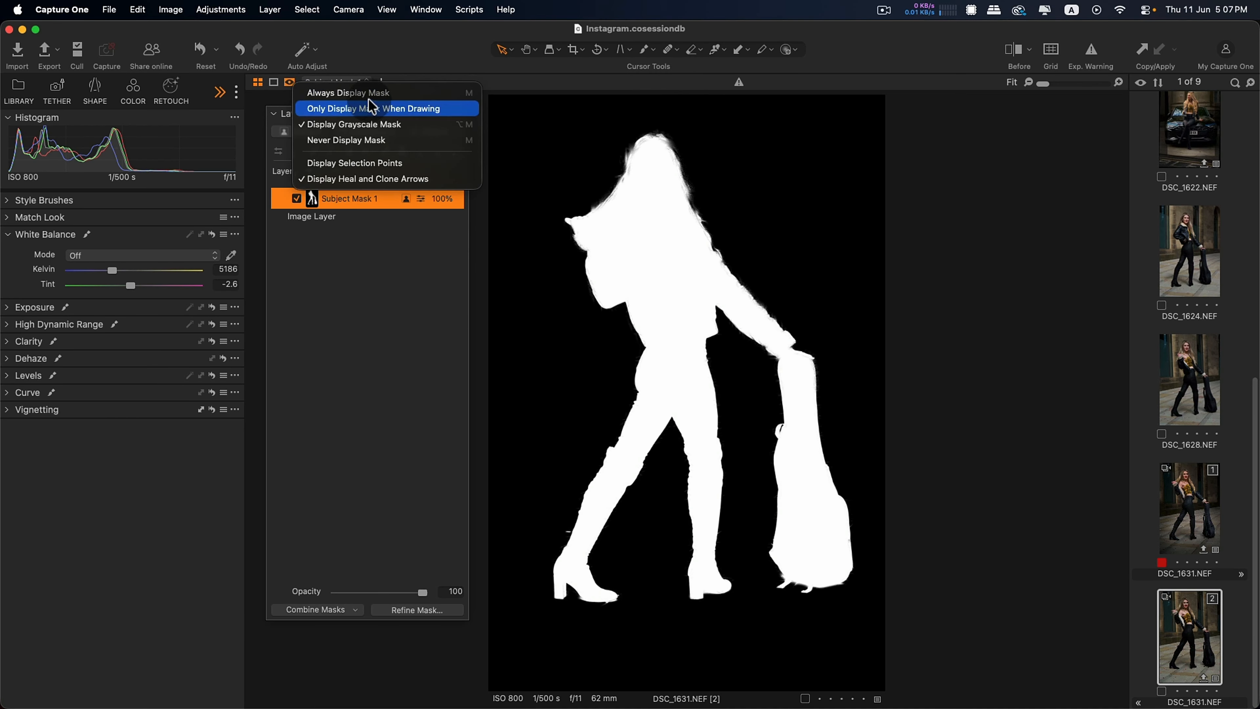
pyautogui.click(342, 93)
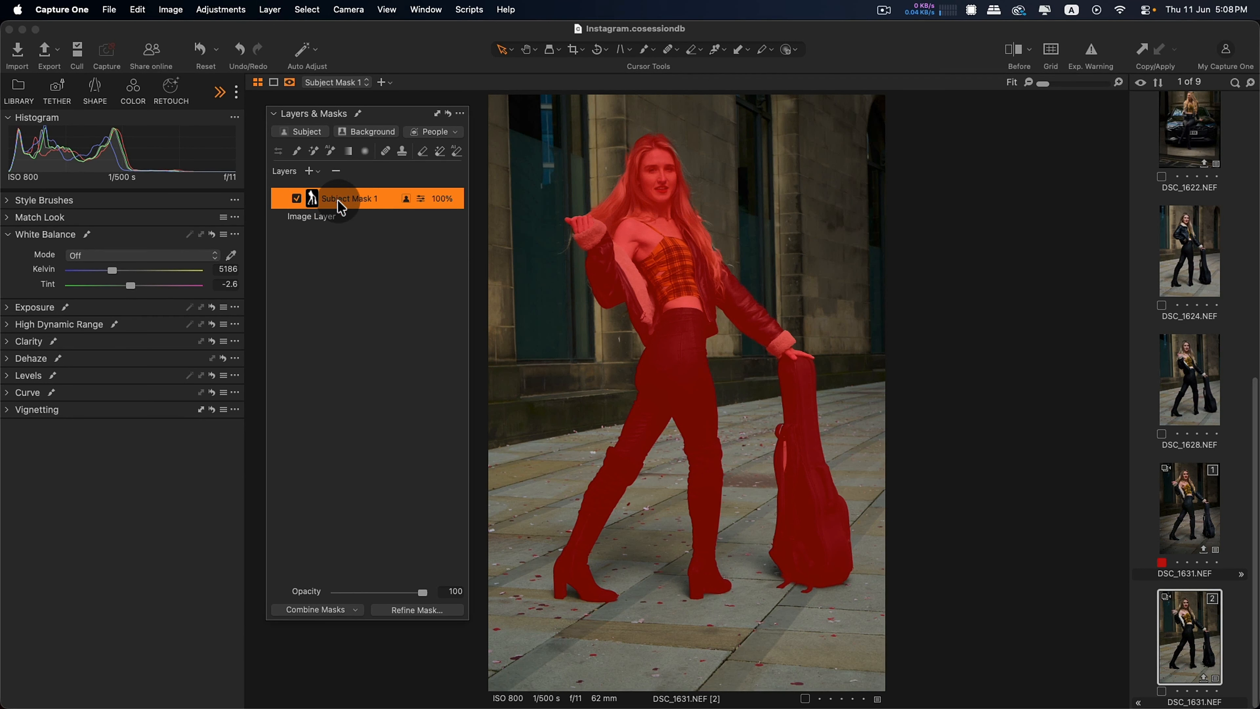
pyautogui.rightClick(317, 197)
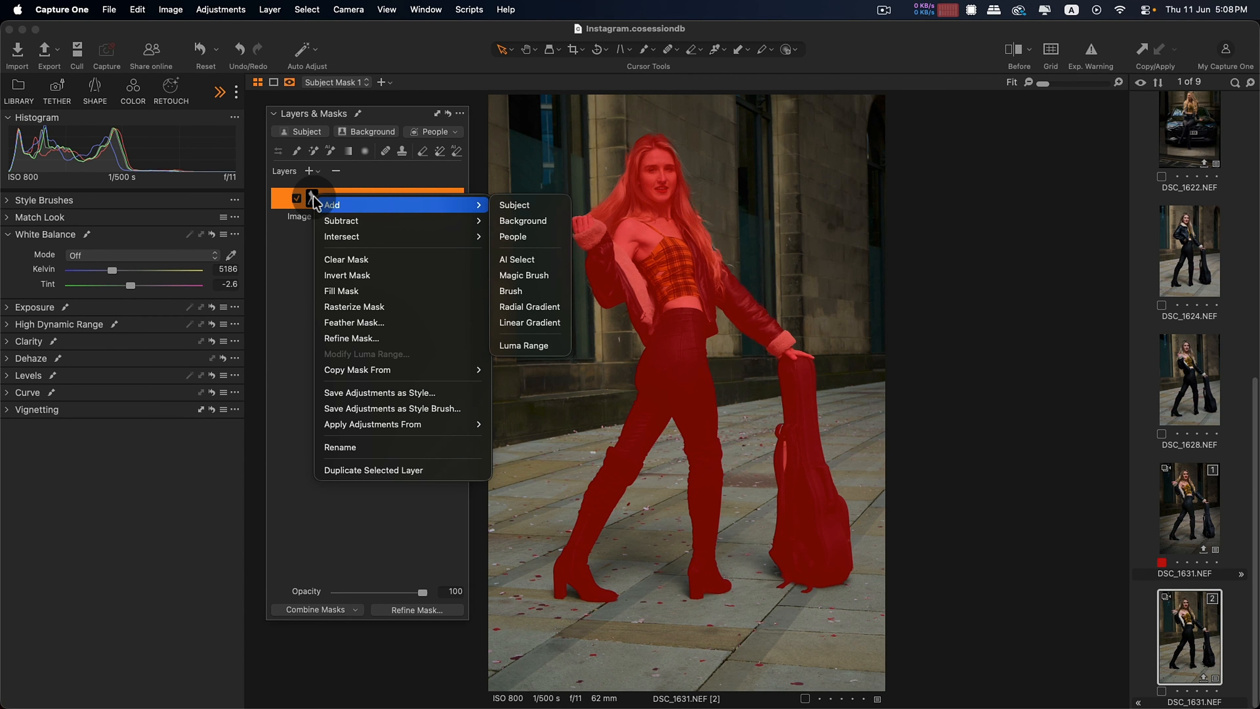
pyautogui.click(367, 278)
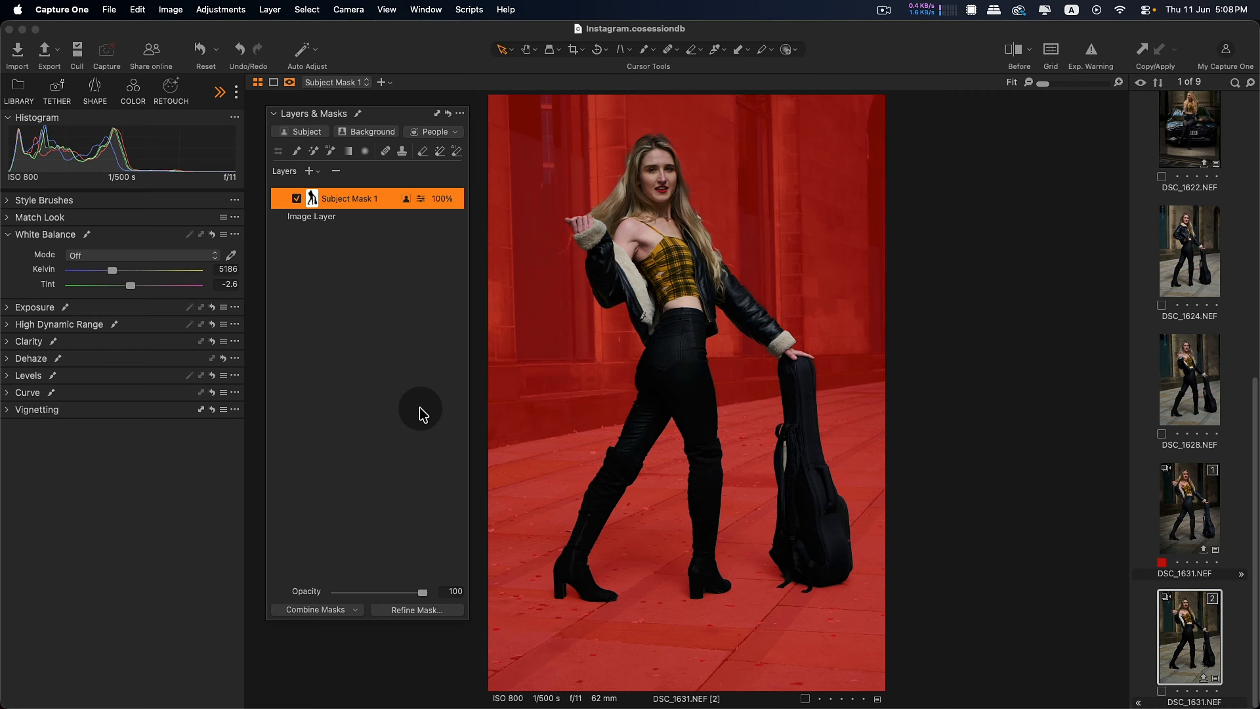
# Expand the exposure adjustments for the inverted mask layer and set the mask to display only when drawing
pyautogui.click(8, 307)
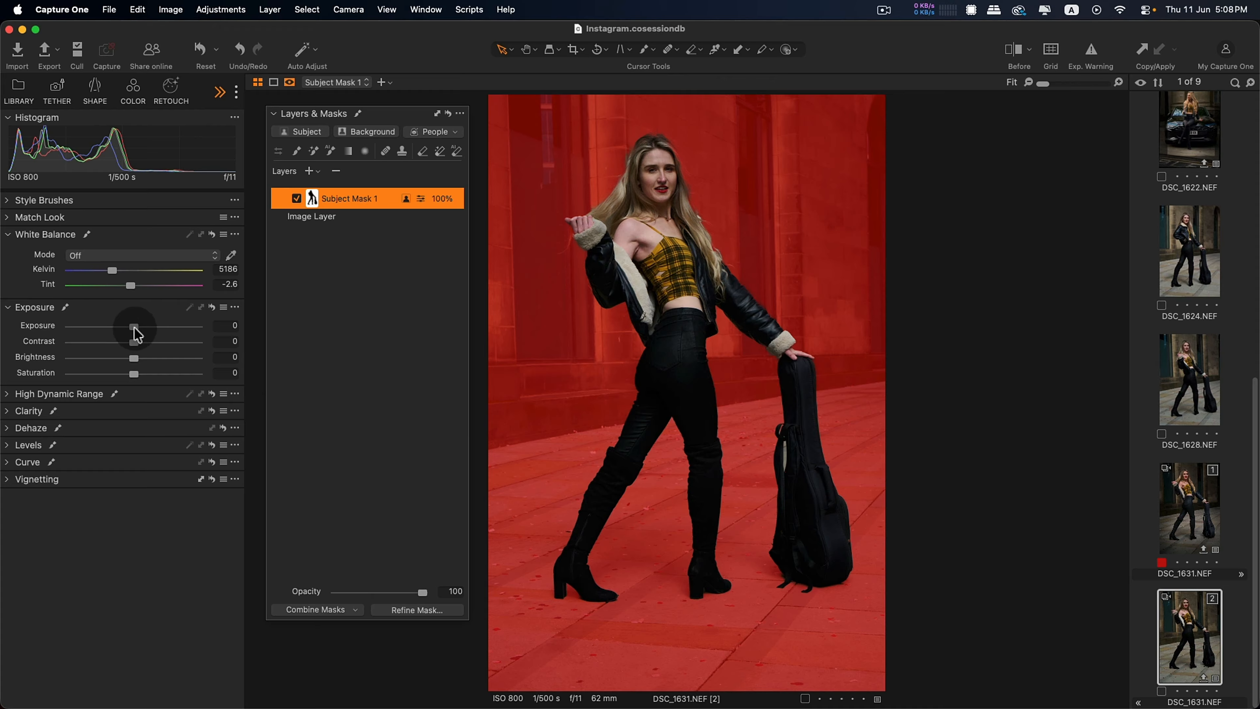
pyautogui.moveTo(132, 332)
pyautogui.mouseDown()
pyautogui.moveTo(119, 328)
pyautogui.moveTo(137, 335)
pyautogui.mouseUp()
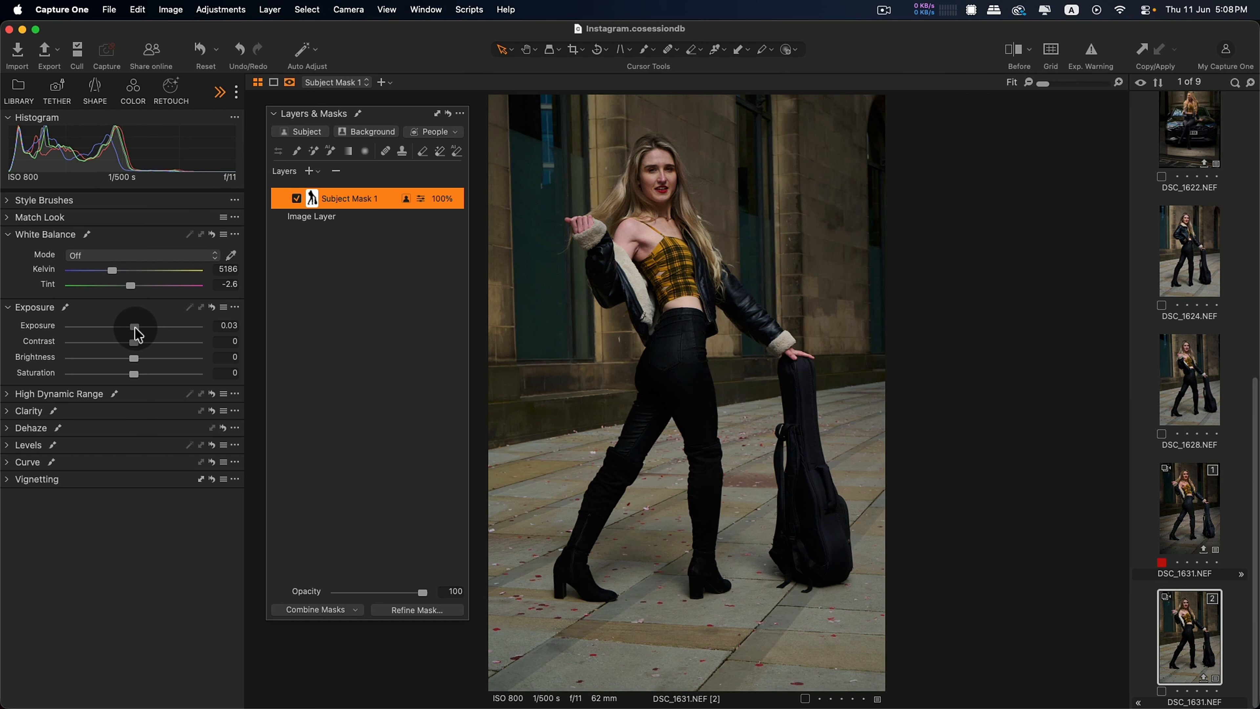
pyautogui.doubleClick(135, 328)
pyautogui.click(290, 83)
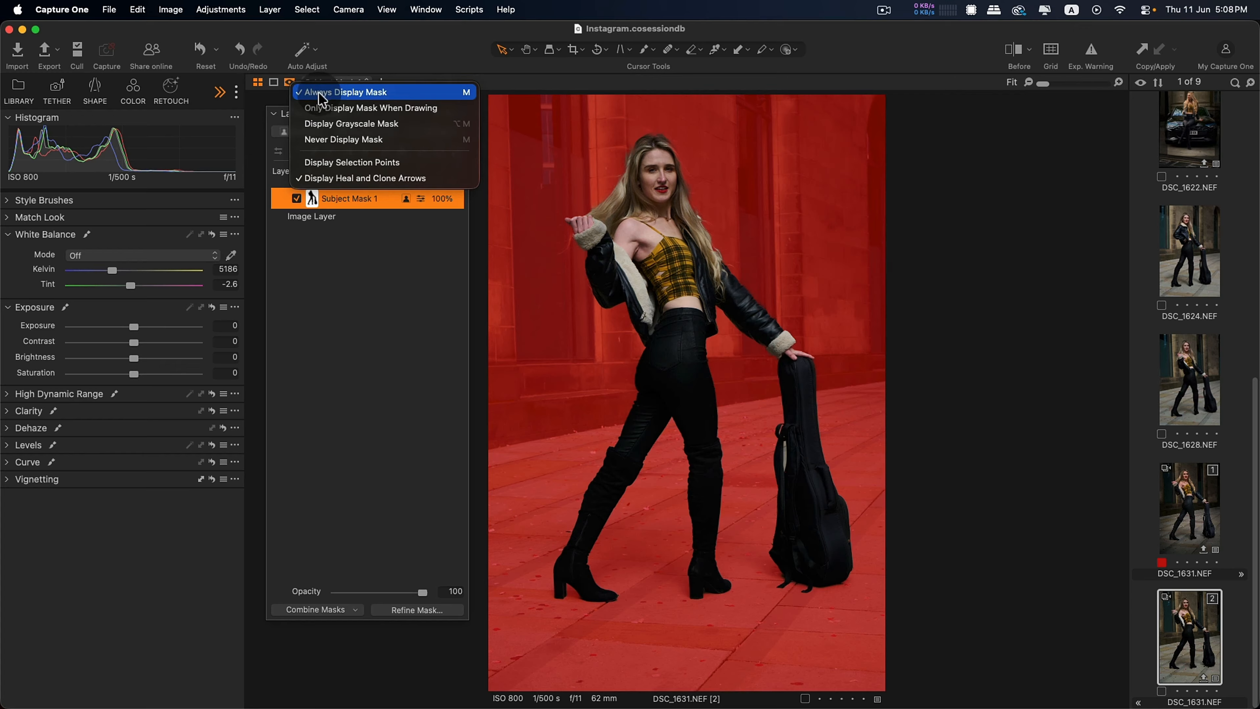
pyautogui.click(323, 106)
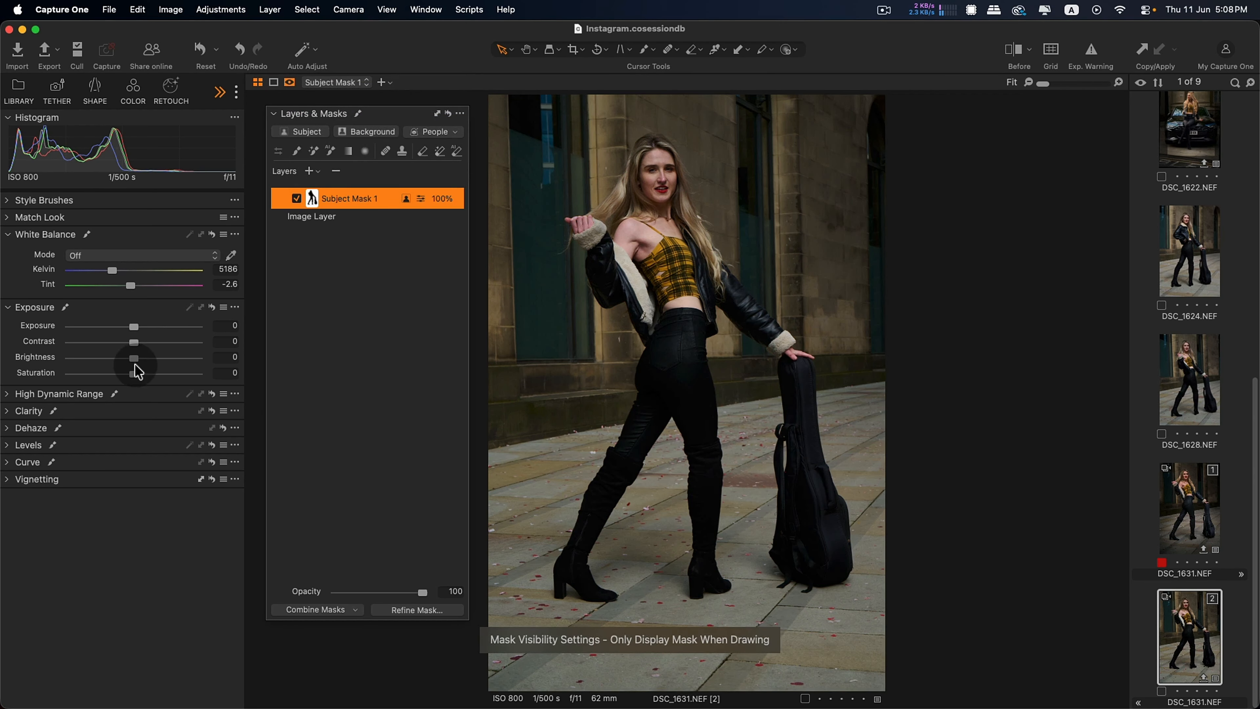
# Try darkening the masked background with an exposure of -0.25 and reset the exposure to 0
pyautogui.moveTo(137, 332)
pyautogui.mouseDown()
pyautogui.moveTo(113, 326)
pyautogui.moveTo(130, 325)
pyautogui.mouseUp()
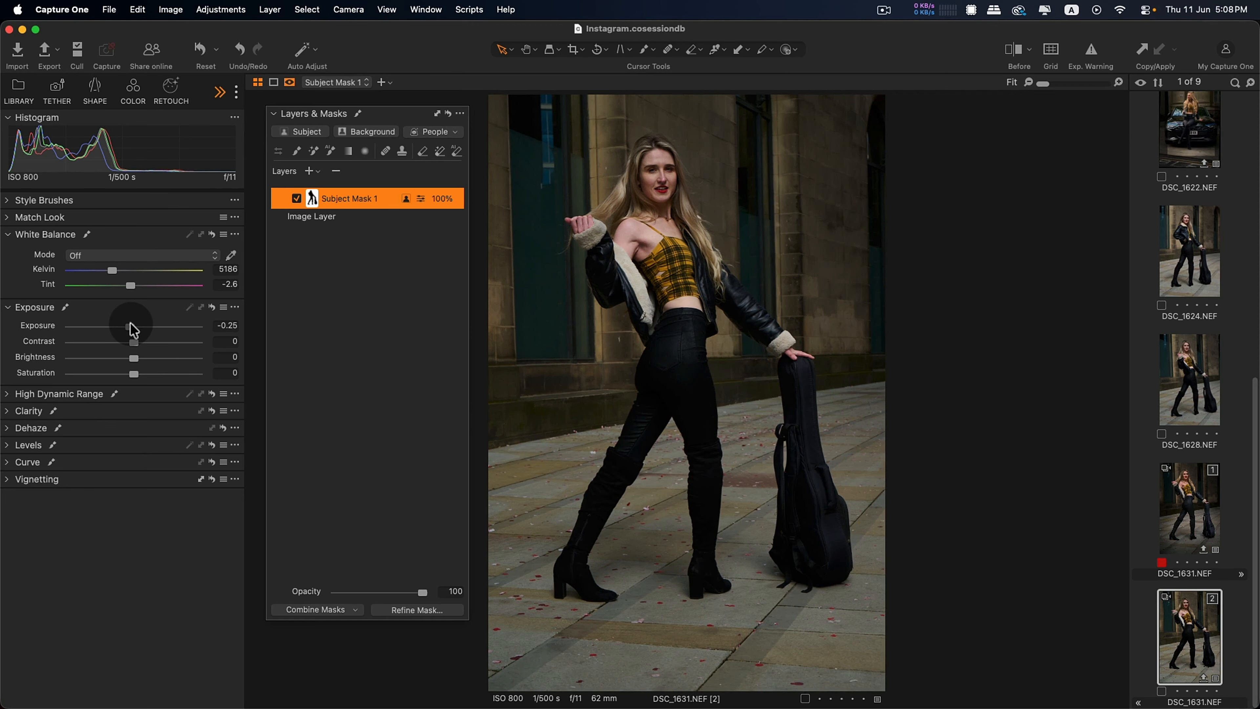
pyautogui.doubleClick(130, 326)
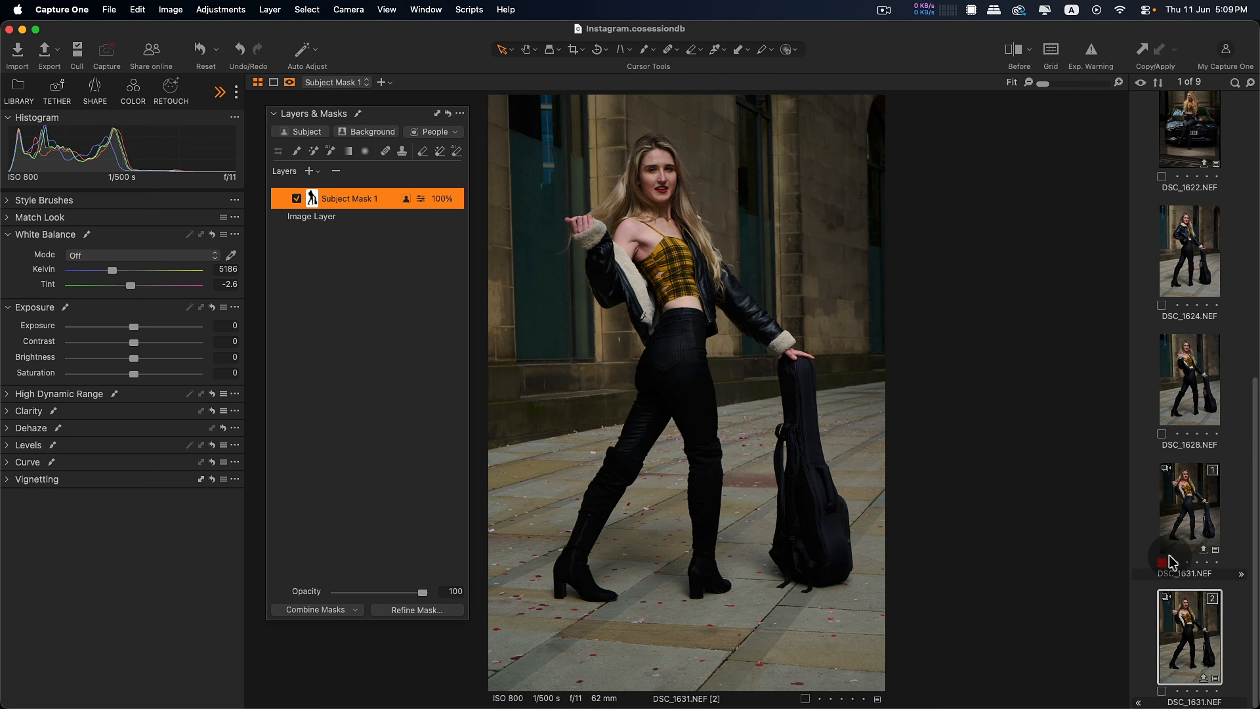
# Switch to variant 1 of DSC_1631.NEF to view its edit and layer stack
pyautogui.click(1193, 521)
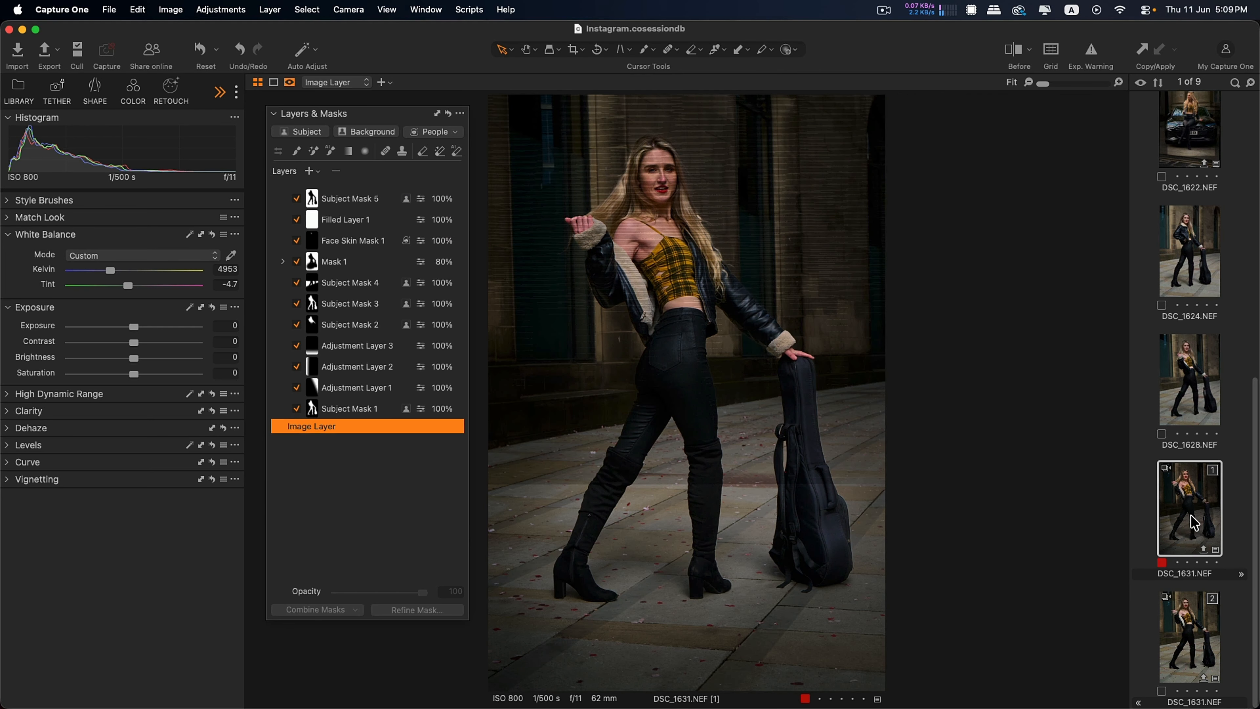
# Examine the finished edit of variant 1 up close and return to variant 2 of DSC_1631.NEF
pyautogui.scroll(5, 710, 305)
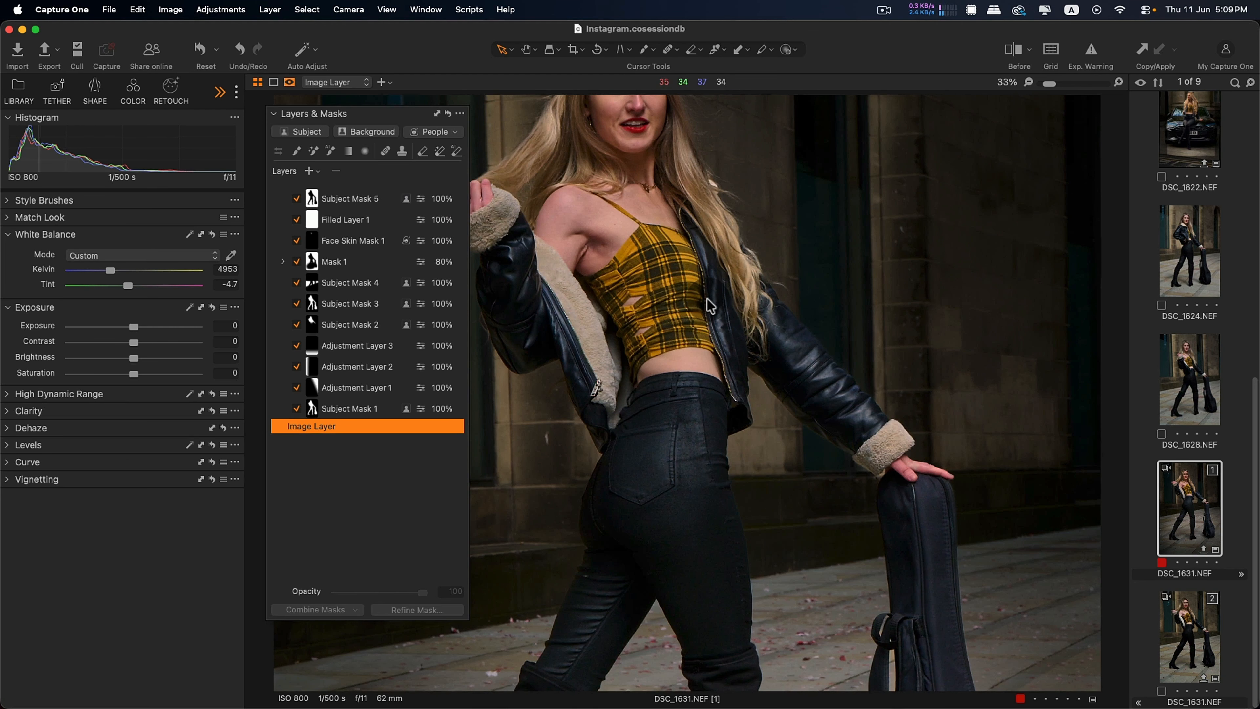
pyautogui.scroll(-5, 709, 305)
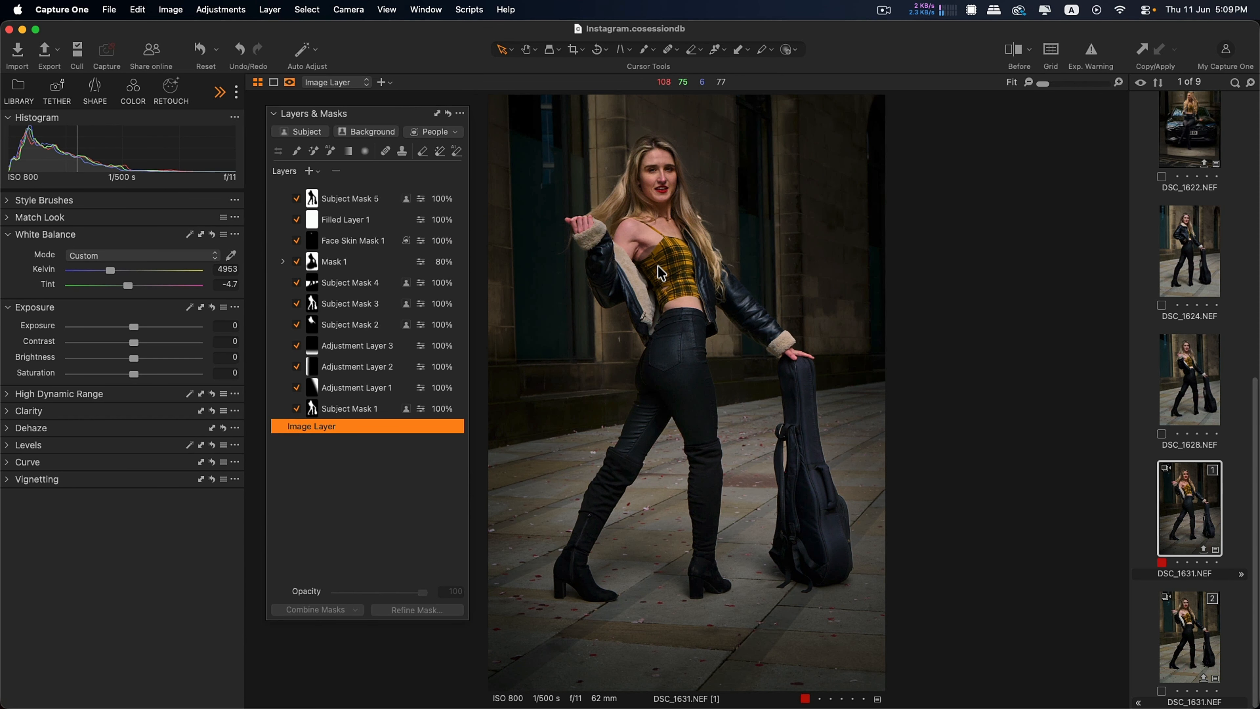
pyautogui.click(1178, 605)
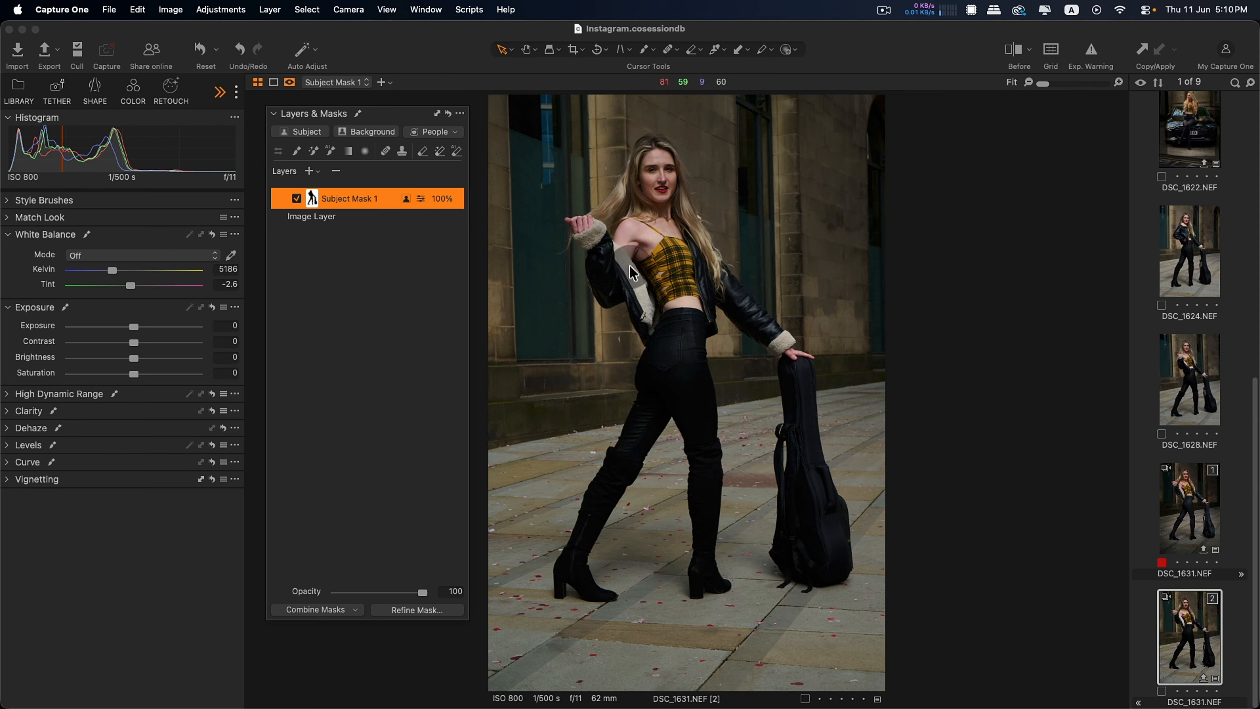
# Duplicate the Subject Mask 1 layer, turn off the original and make the duplicate the active layer
pyautogui.click(375, 208)
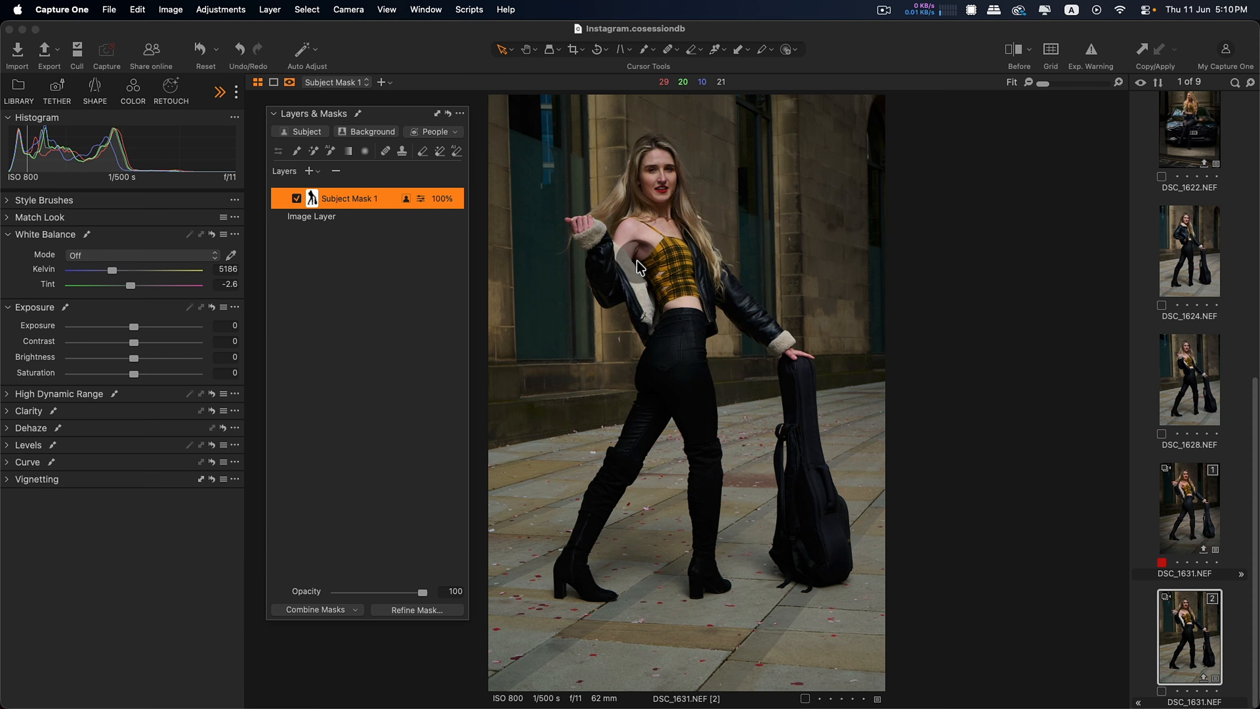
pyautogui.rightClick(327, 207)
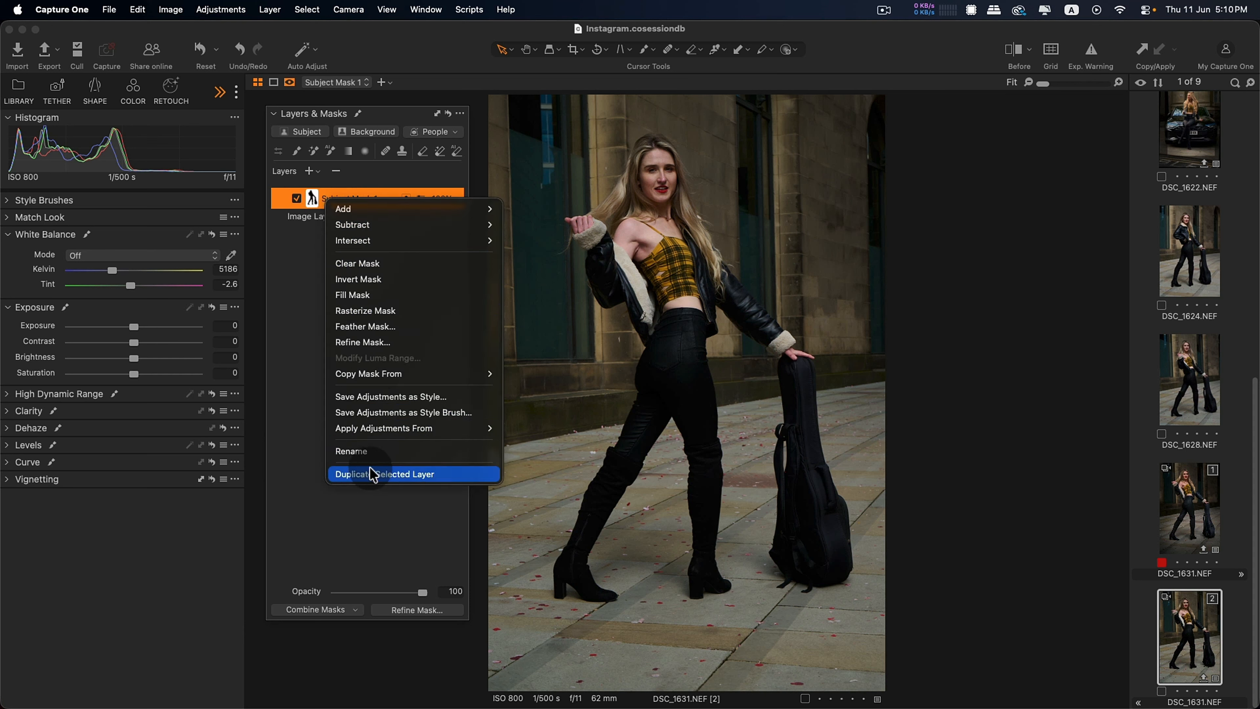
pyautogui.click(373, 475)
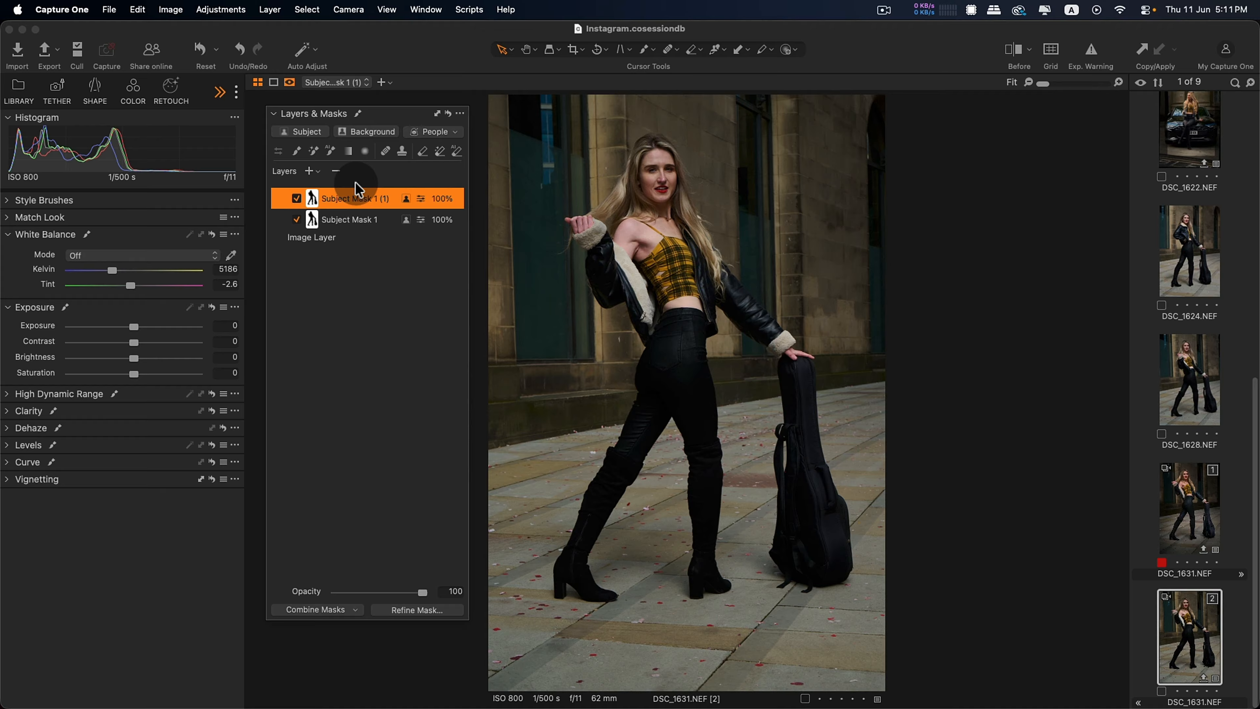
pyautogui.click(297, 220)
pyautogui.click(353, 220)
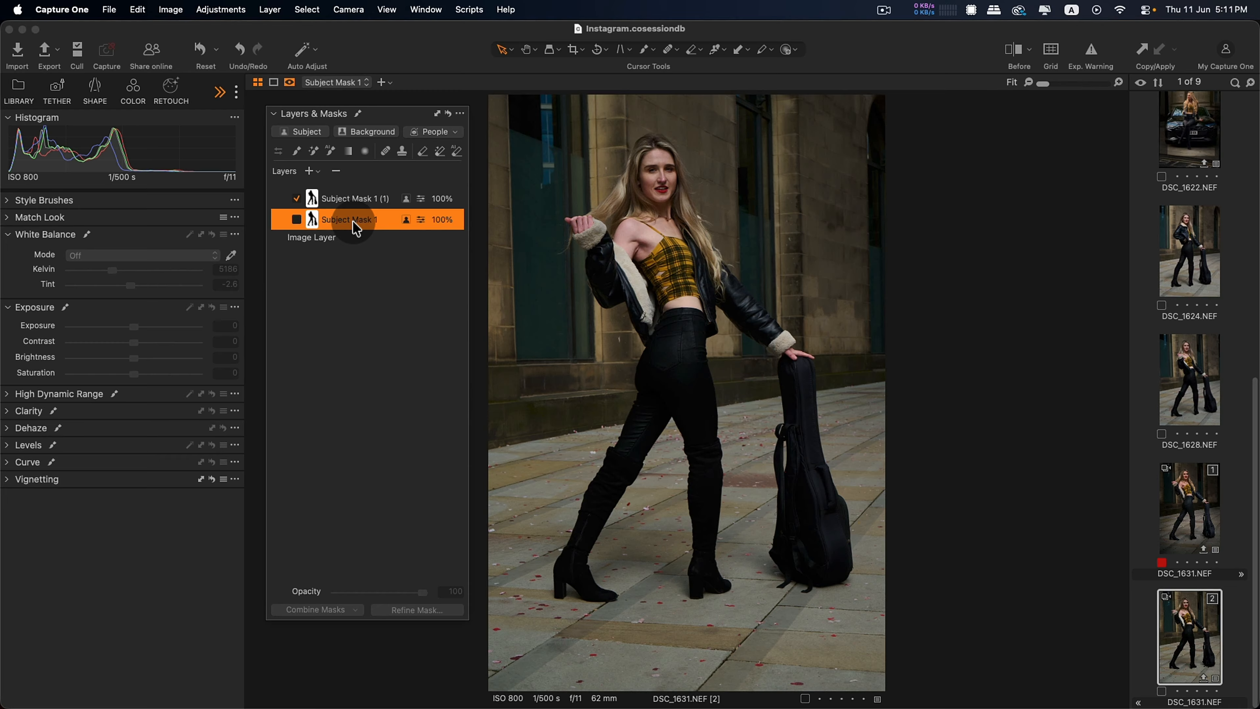
pyautogui.click(351, 201)
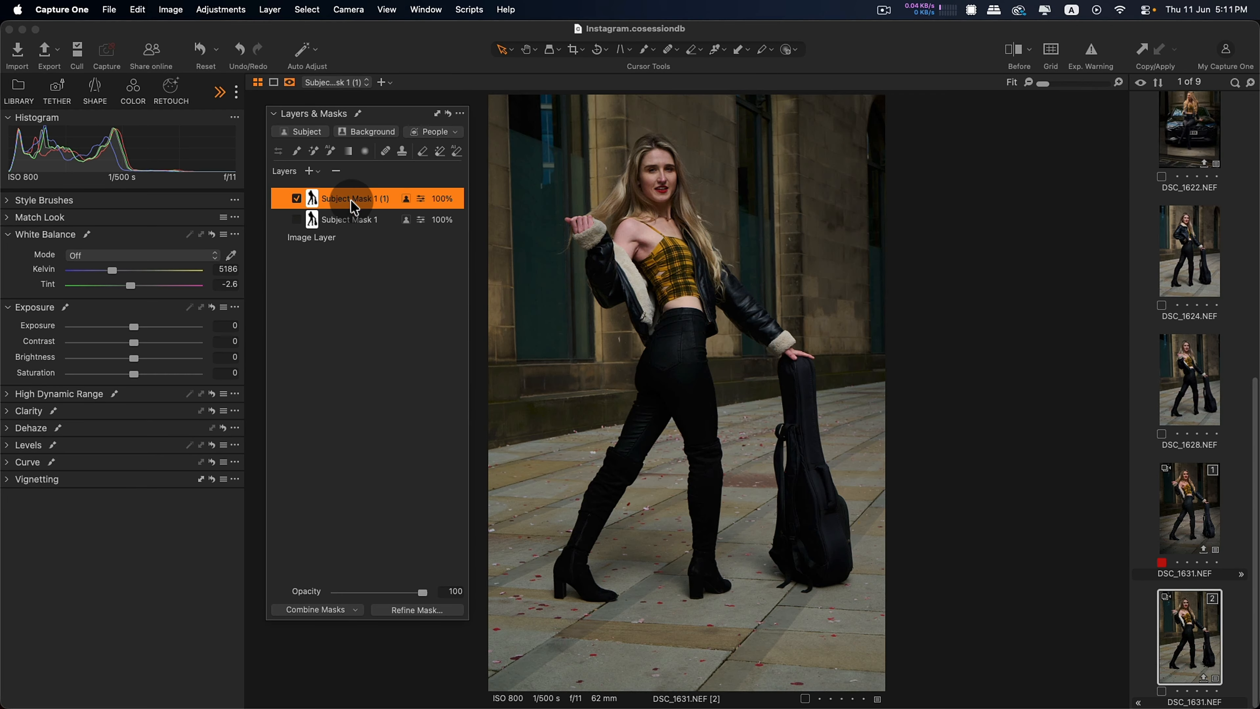
# Always display the mask and subtract a linear gradient from the duplicated background mask, running from the photo's lower edge up to the subject's shoulders
pyautogui.click(290, 82)
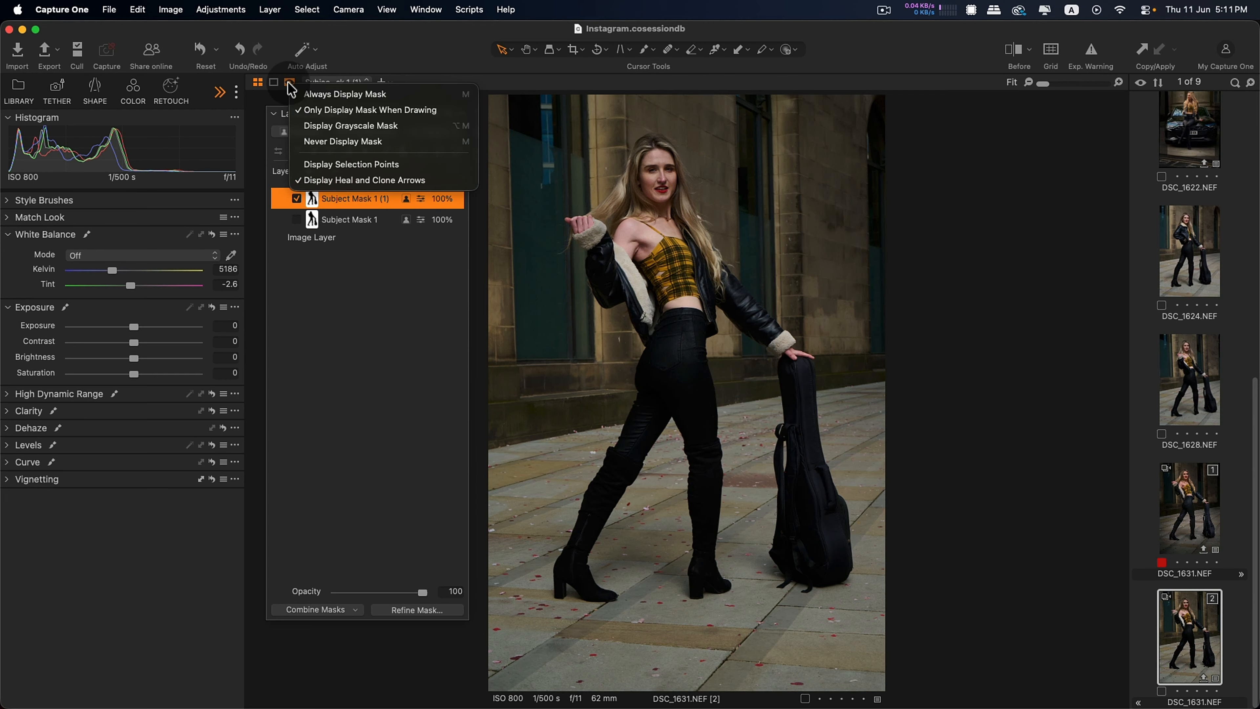
pyautogui.click(309, 94)
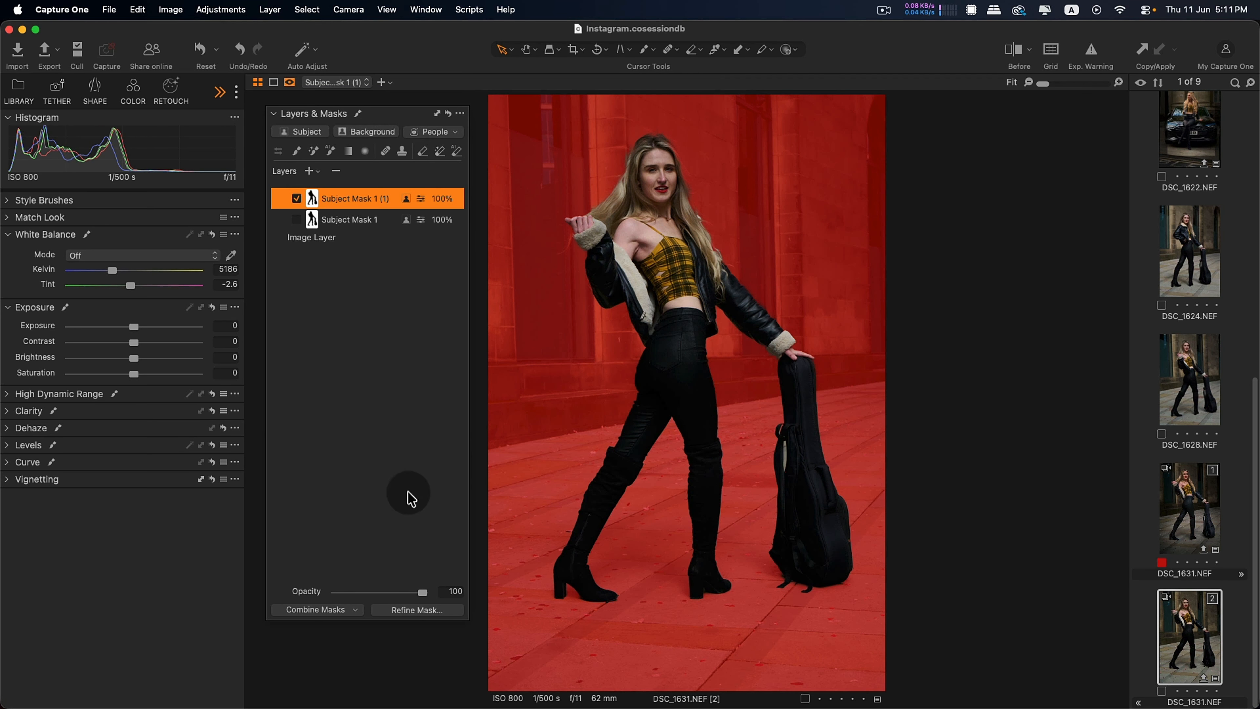
pyautogui.click(358, 609)
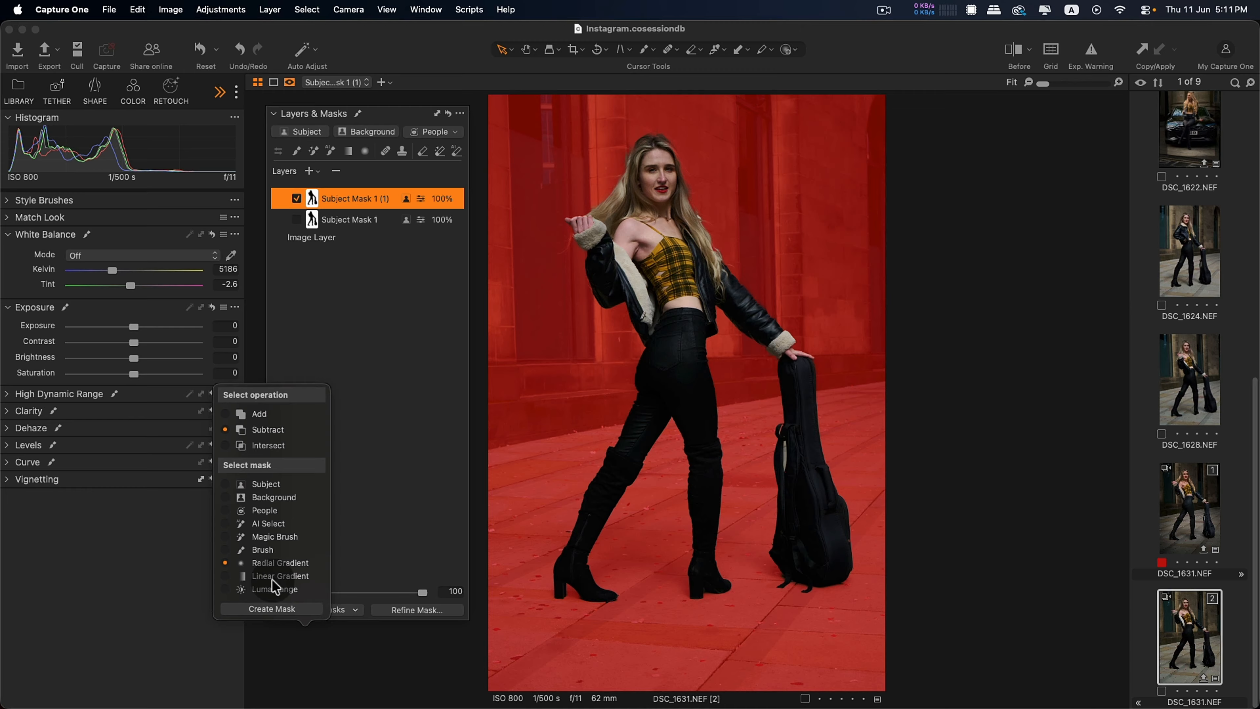
pyautogui.click(230, 577)
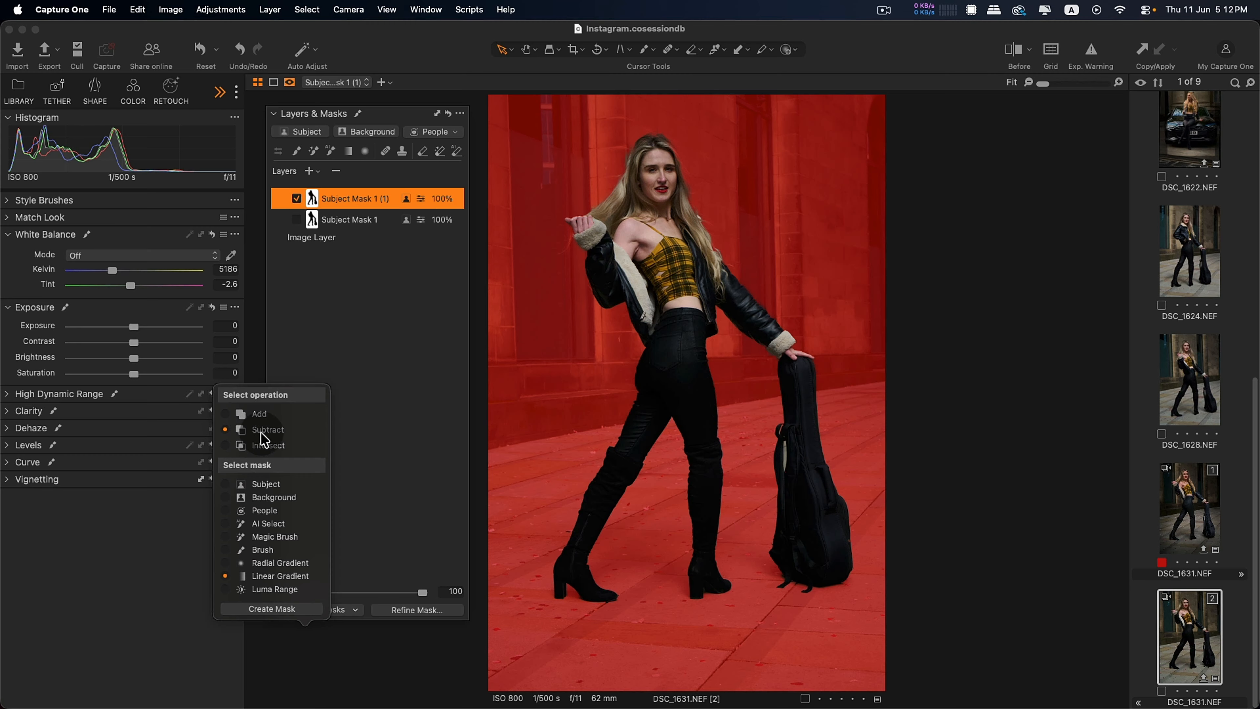
pyautogui.click(268, 613)
pyautogui.moveTo(690, 688); pyautogui.dragTo(626, 209)
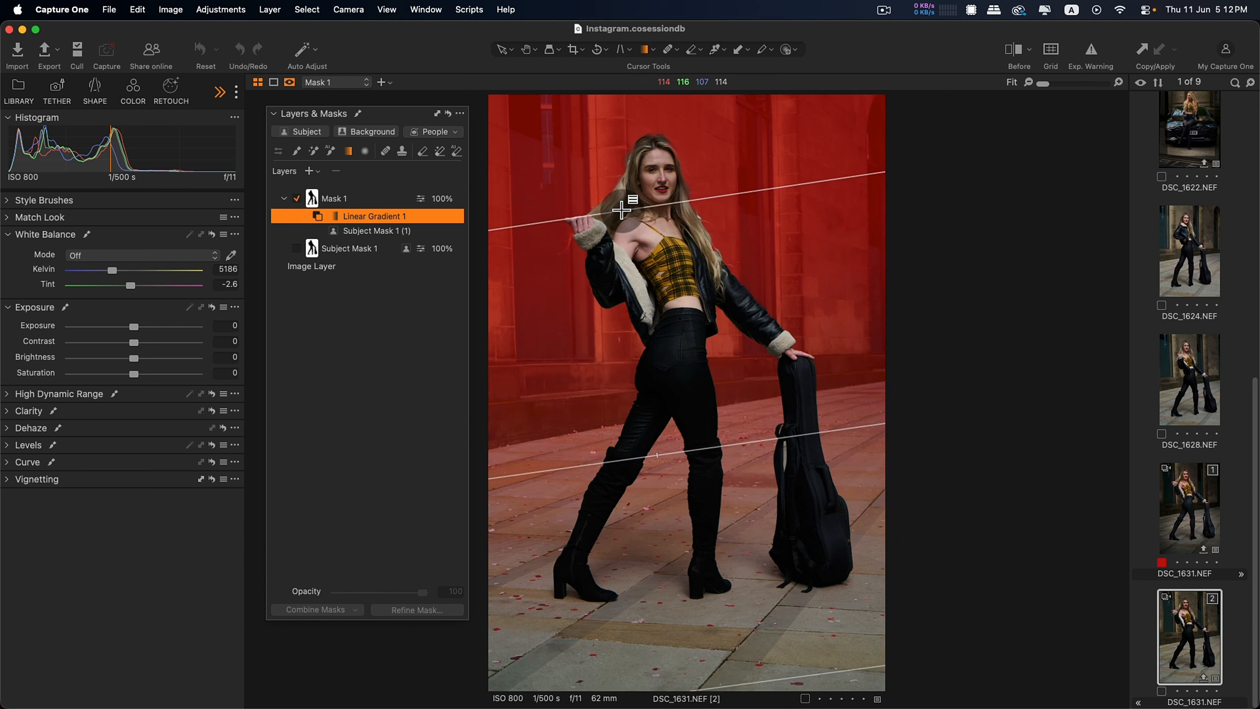
# Narrow and slightly tilt the subtracted gradient so the mask fades out between the subject's shoulders and hips, keeping only the upper background
pyautogui.moveTo(790, 676); pyautogui.dragTo(752, 406)
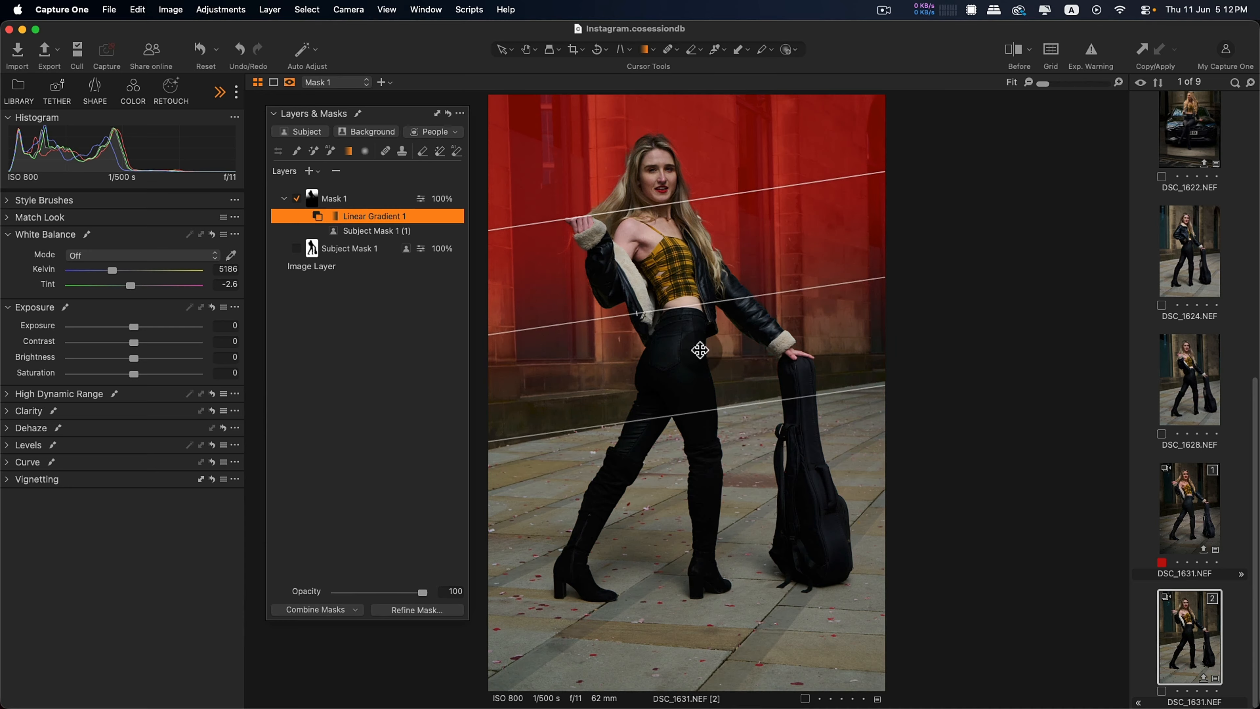
pyautogui.moveTo(741, 195); pyautogui.dragTo(755, 202)
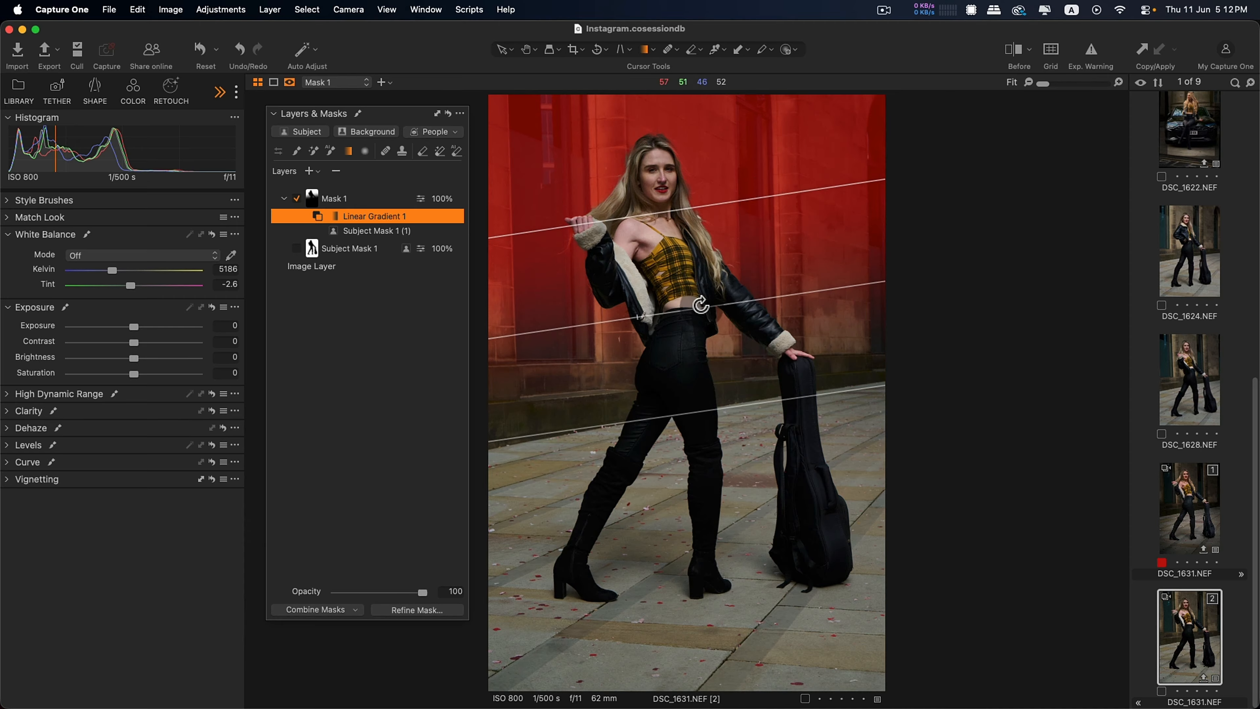
pyautogui.moveTo(701, 305); pyautogui.dragTo(703, 302)
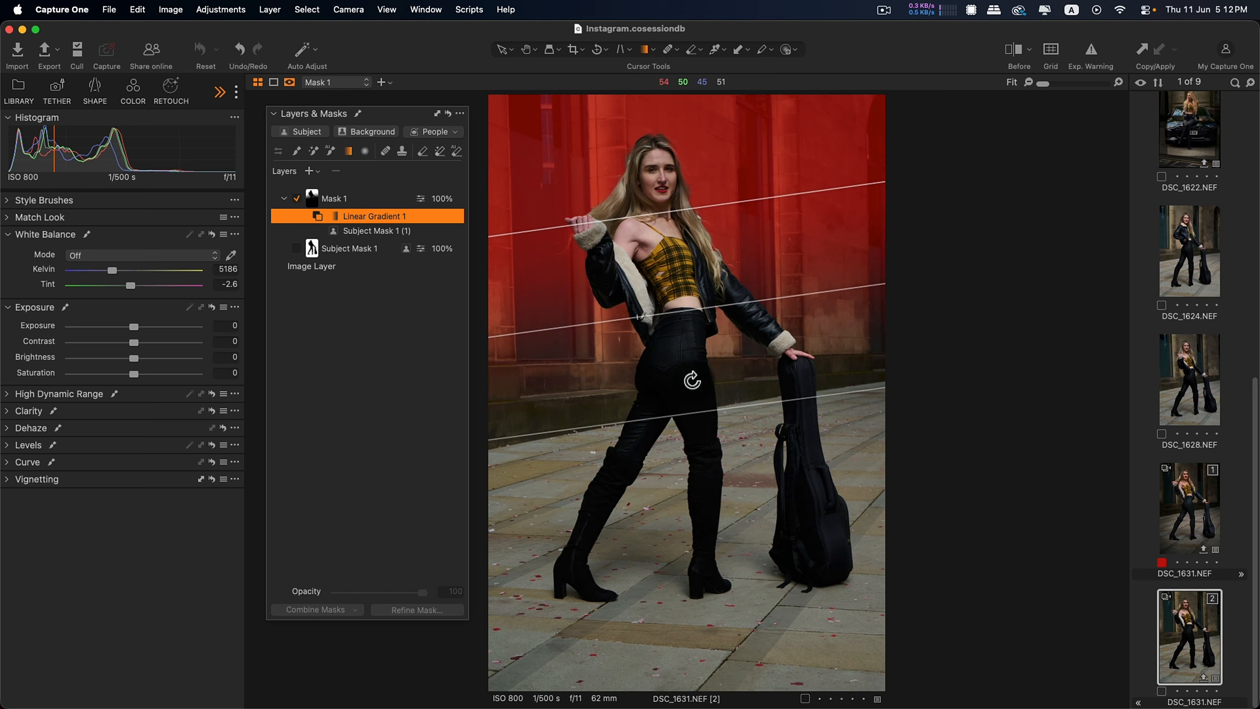
pyautogui.moveTo(687, 413); pyautogui.dragTo(687, 357)
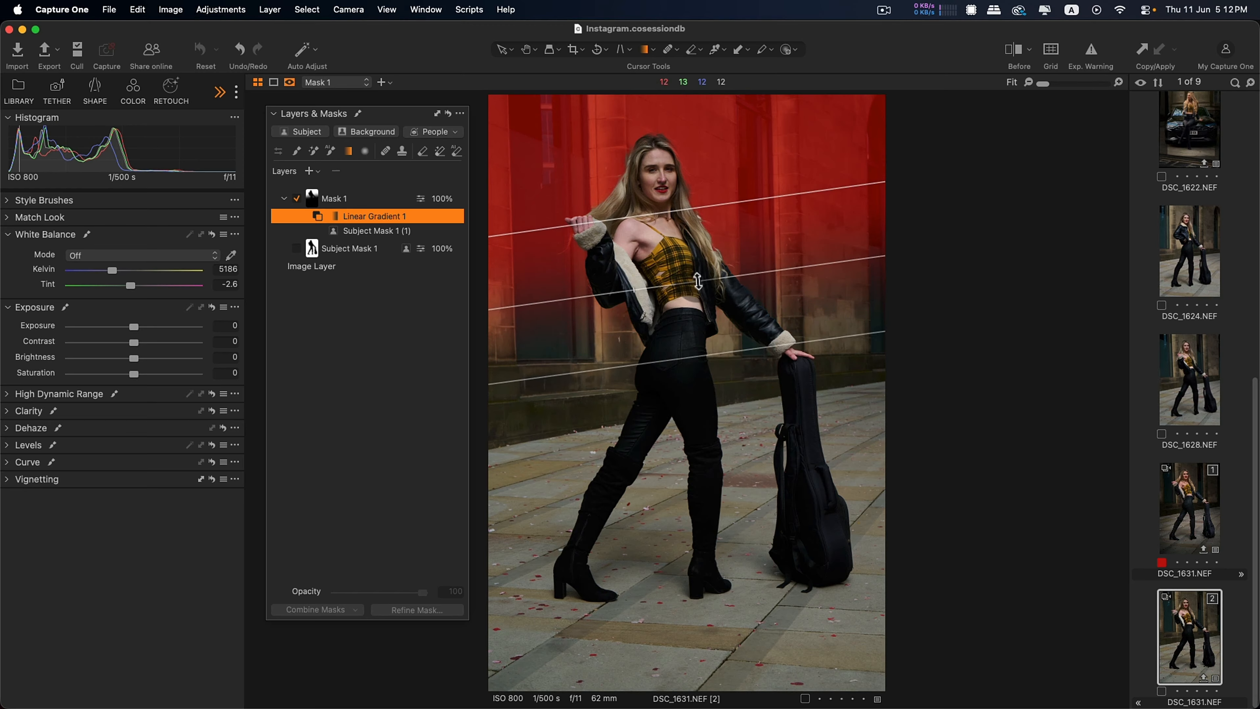
pyautogui.moveTo(697, 274); pyautogui.dragTo(711, 277)
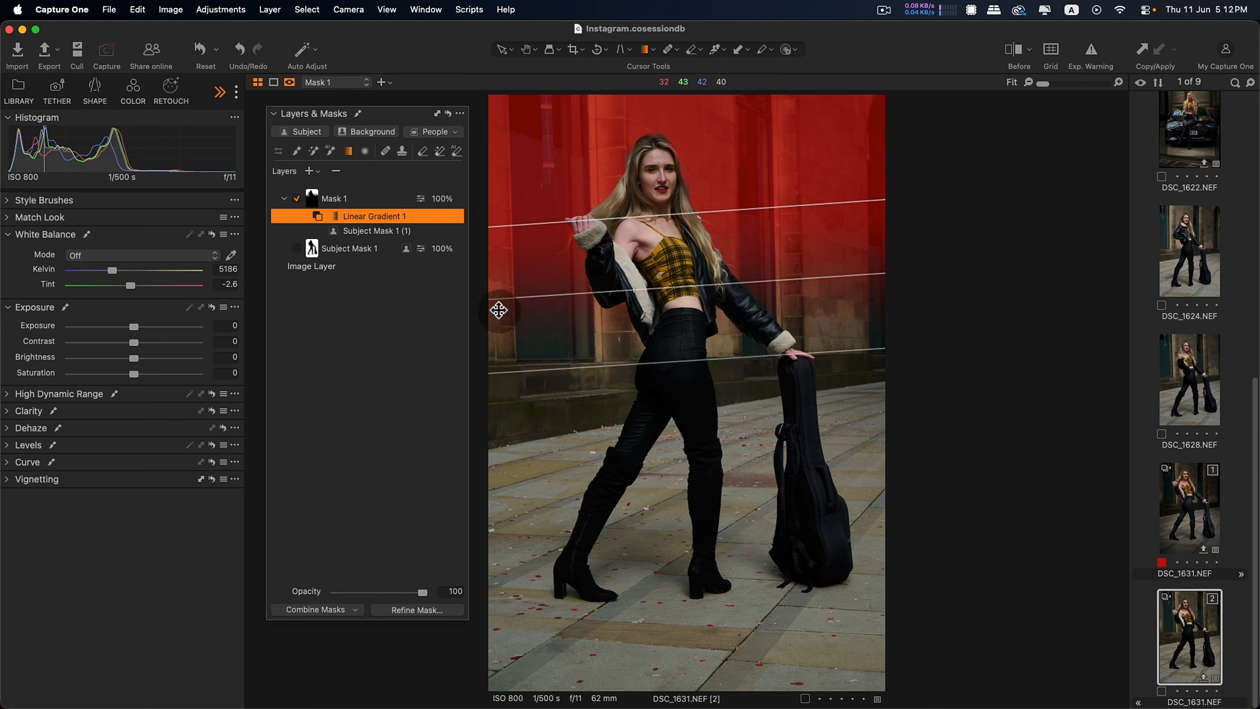
# Display the mask only when drawing and set the brightness of the upper-background layer Mask 1 to -13
pyautogui.click(290, 82)
pyautogui.click(347, 105)
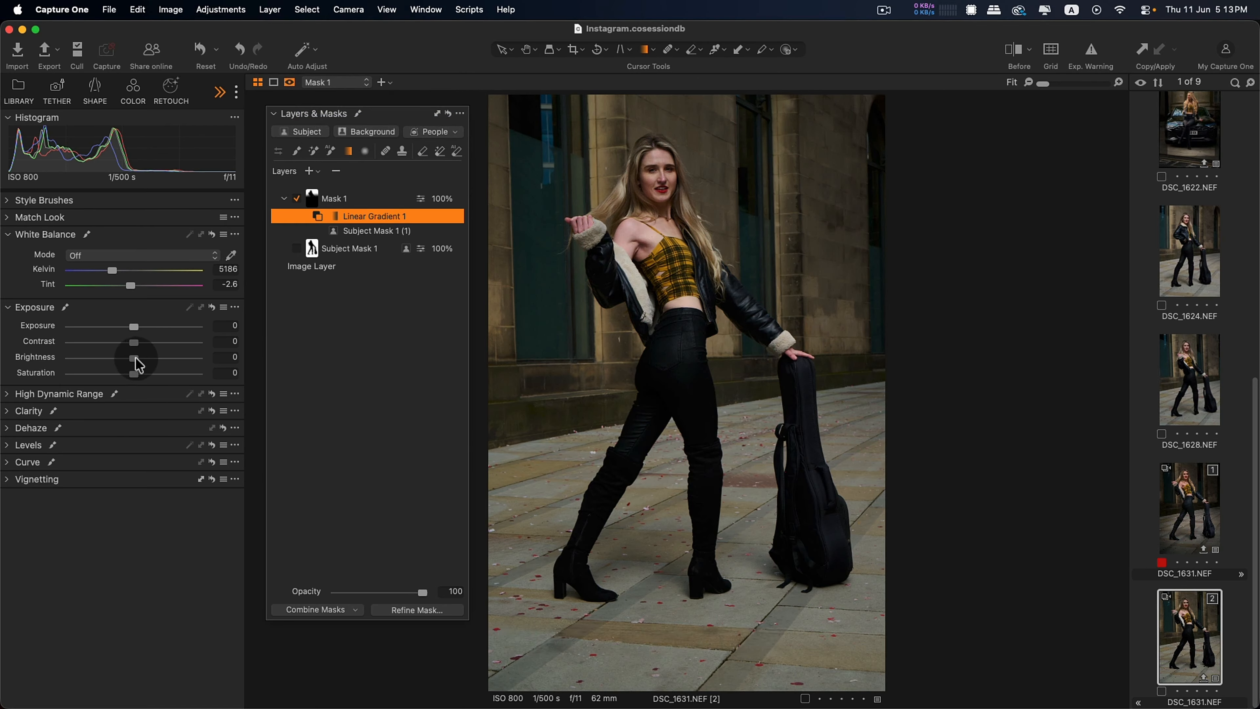
pyautogui.moveTo(123, 359); pyautogui.dragTo(125, 361)
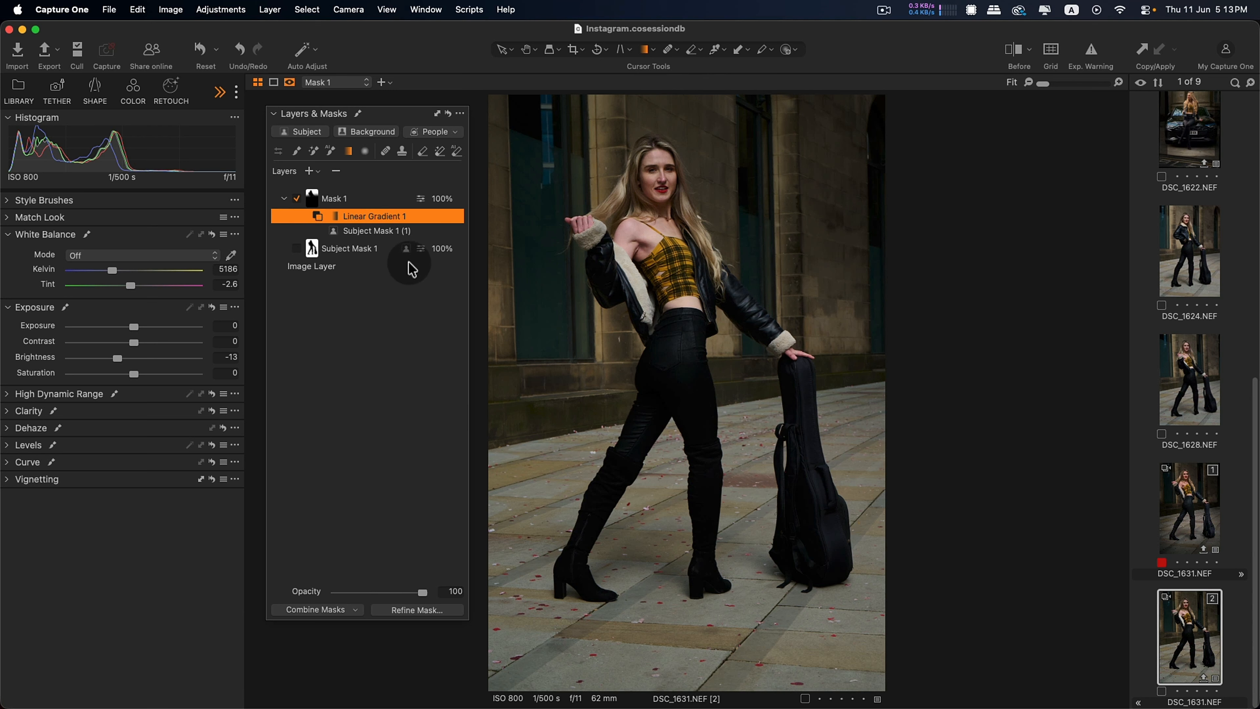
# Duplicate the disabled Subject Mask 1 layer again and enable the new copy
pyautogui.click(344, 252)
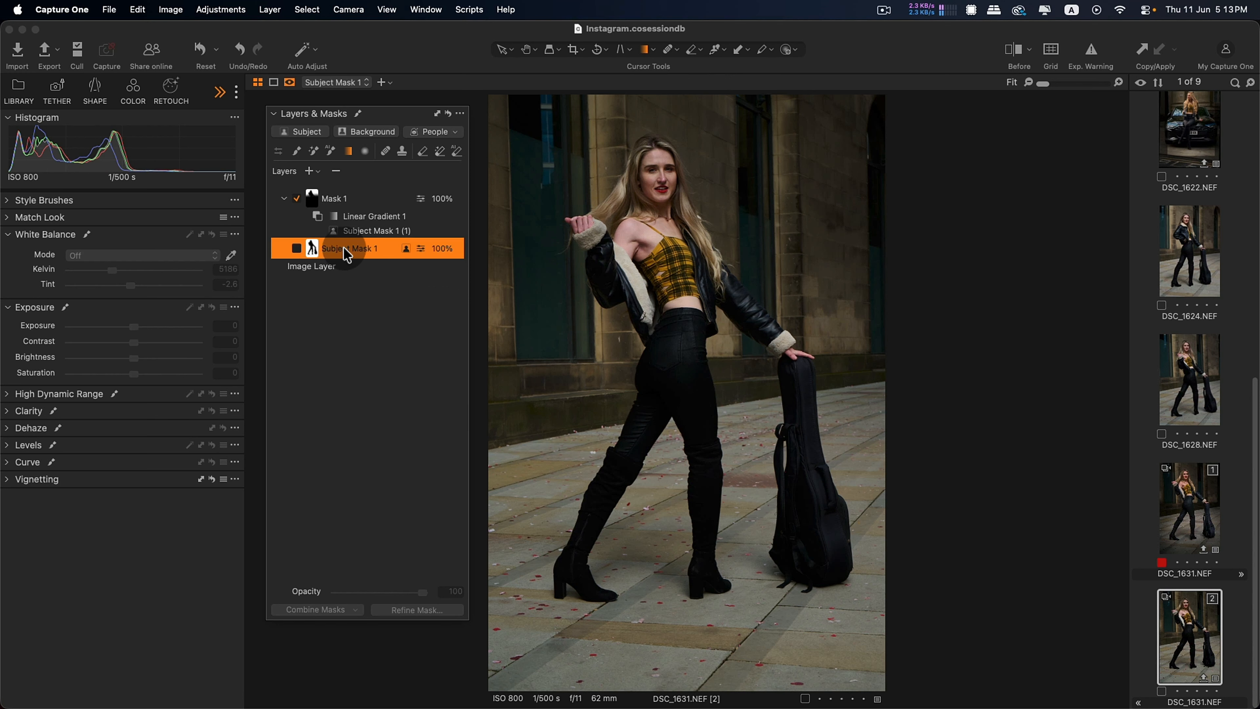
pyautogui.rightClick(345, 251)
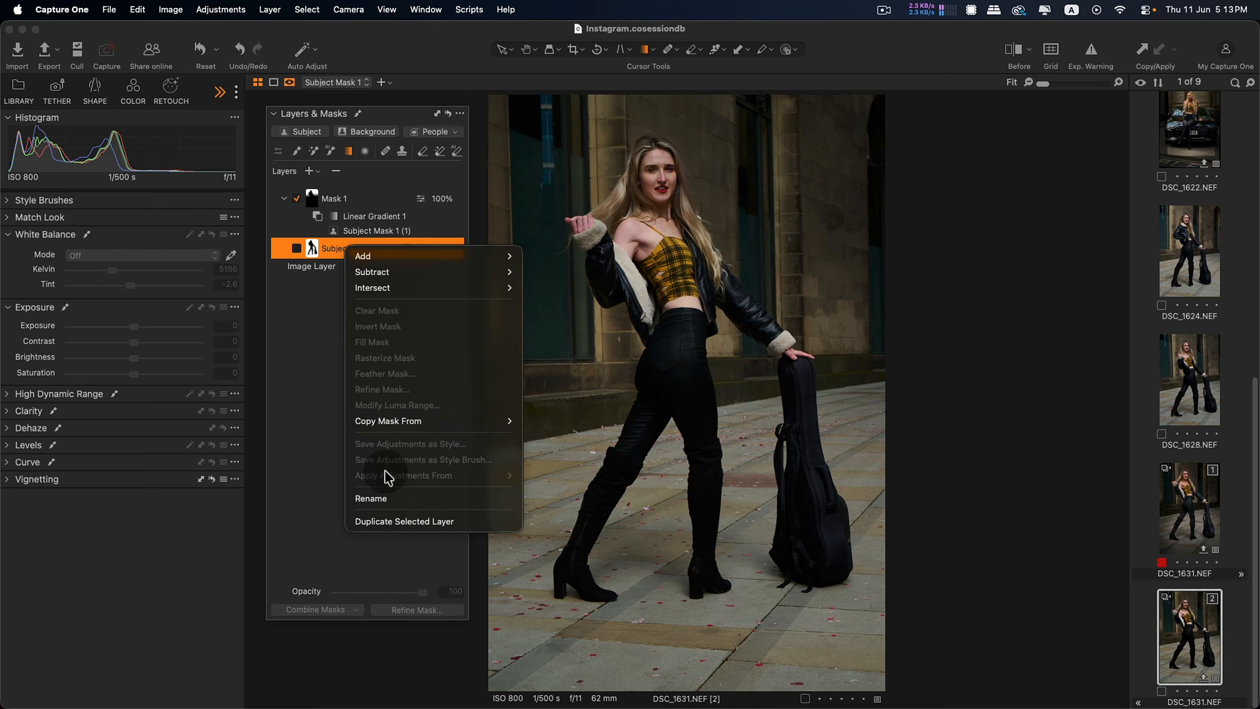
pyautogui.click(387, 521)
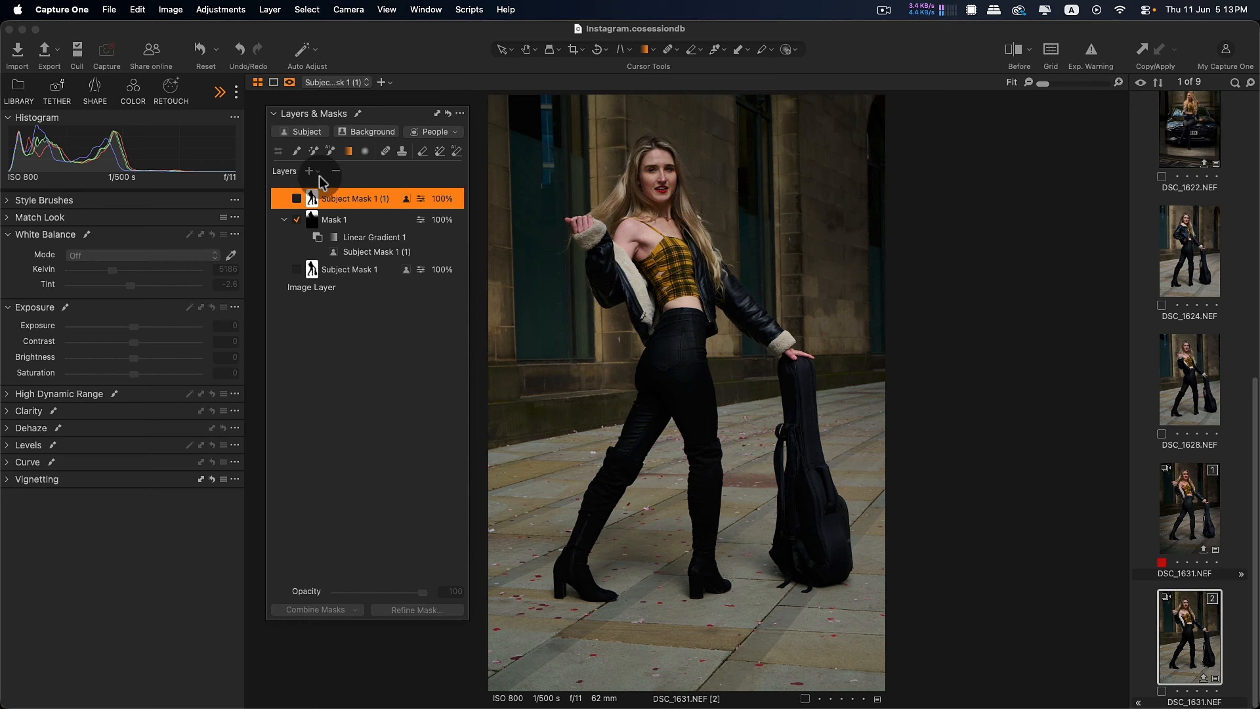
pyautogui.click(297, 198)
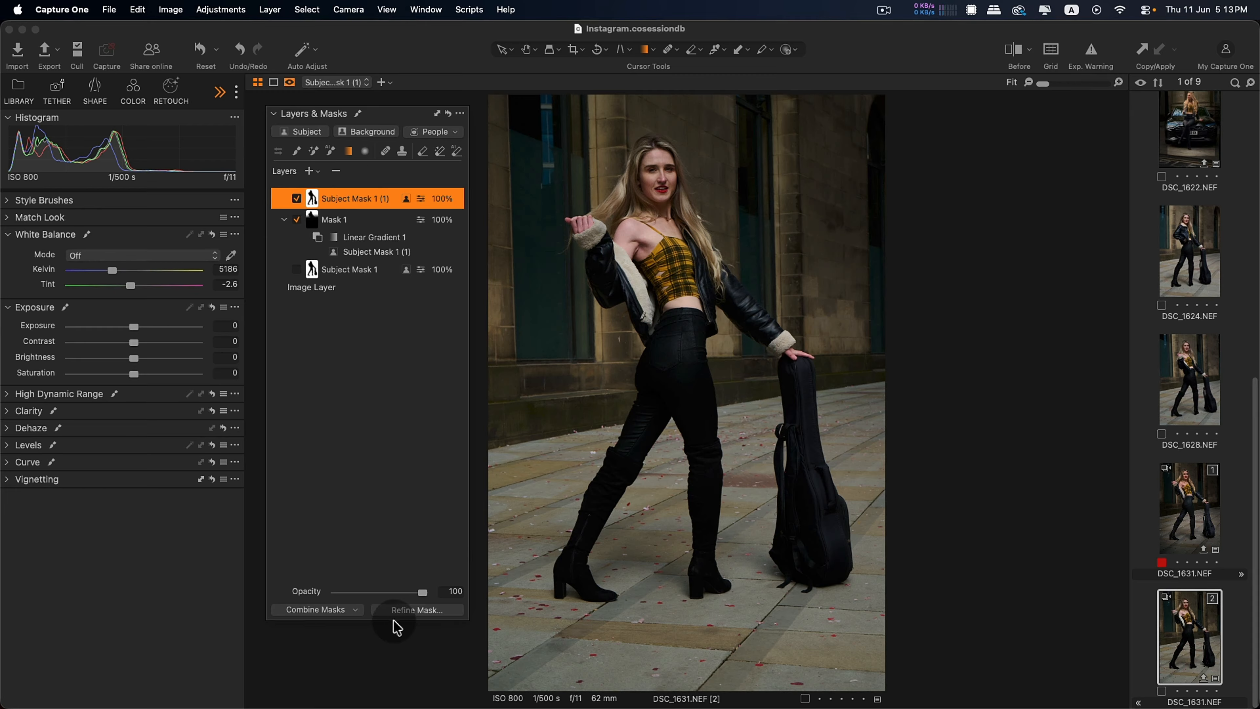
# Create a subtracting linear gradient mask on the new copy and set the mask overlay to always display
pyautogui.click(338, 610)
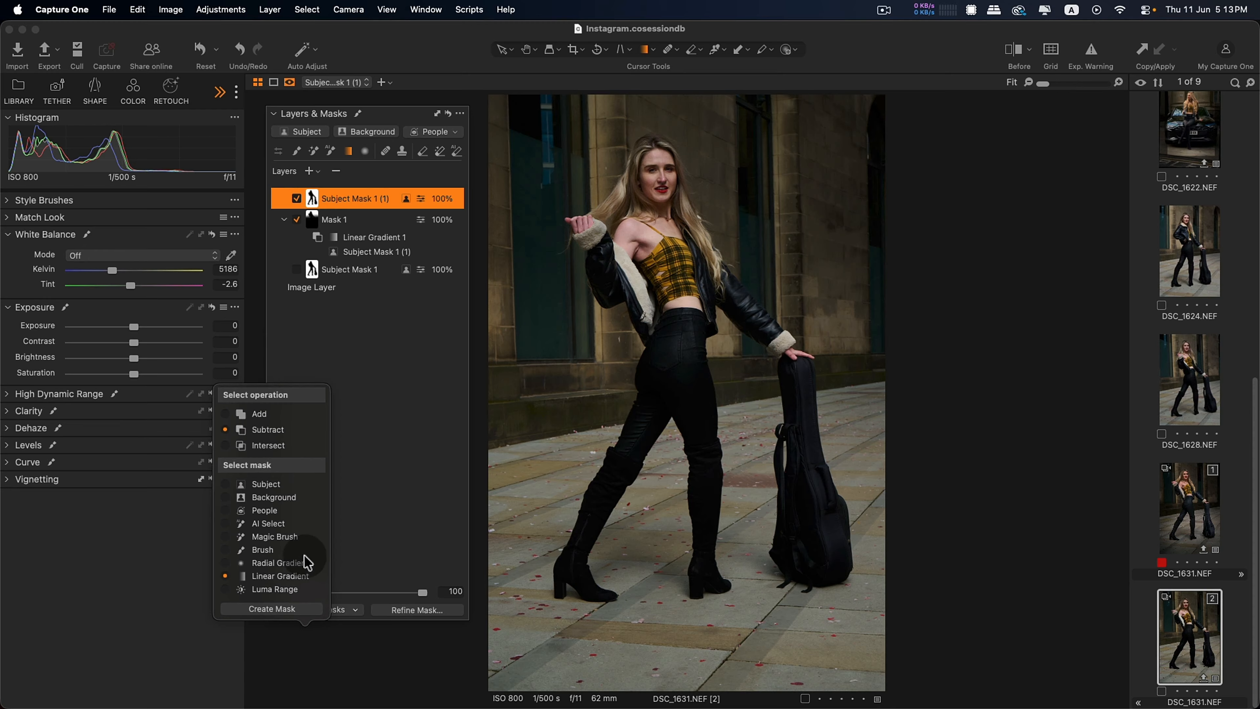
pyautogui.click(286, 612)
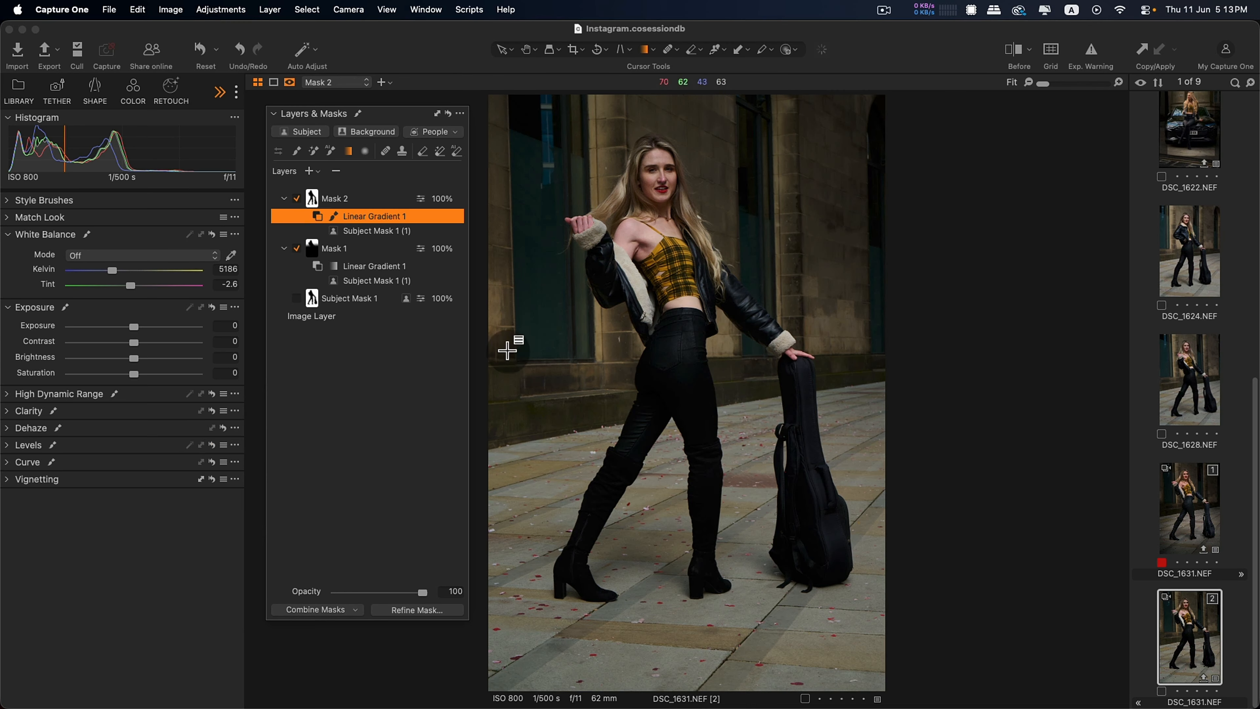
pyautogui.rightClick(287, 83)
pyautogui.click(303, 94)
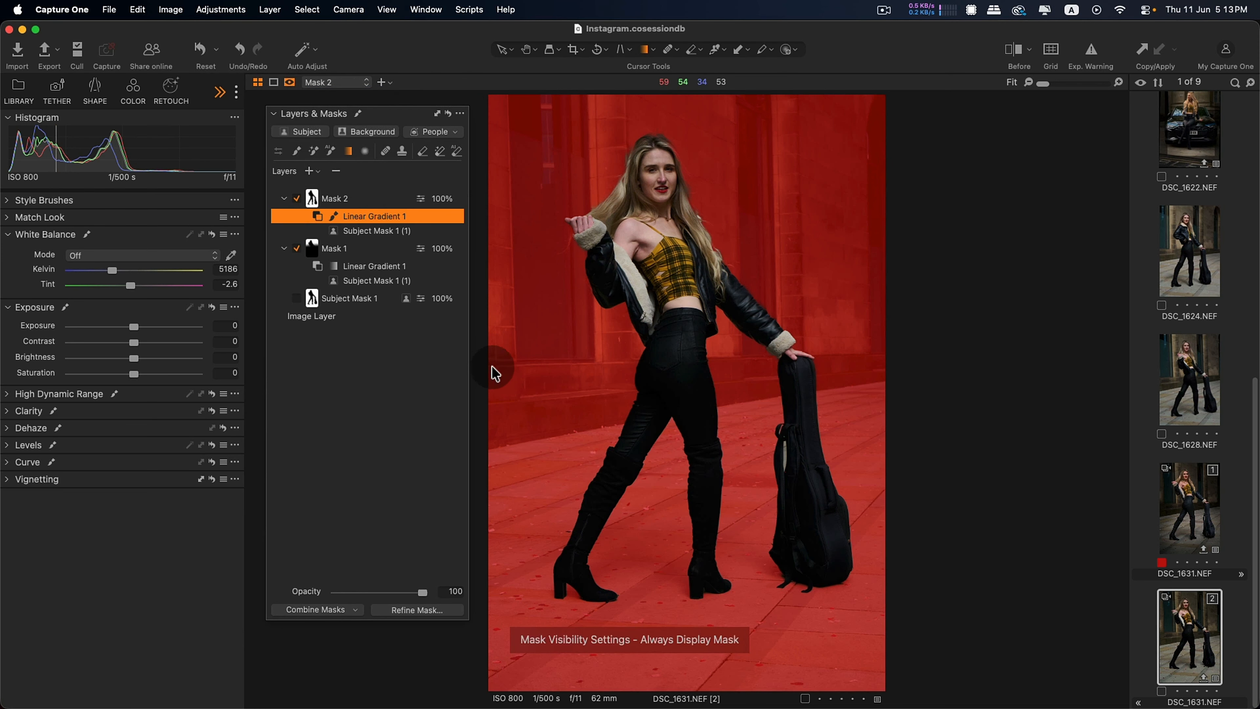
# Draw the gradient horizontally across the photo and narrow its transition so only the background on the guitar case side stays masked
pyautogui.moveTo(486, 370); pyautogui.dragTo(914, 368)
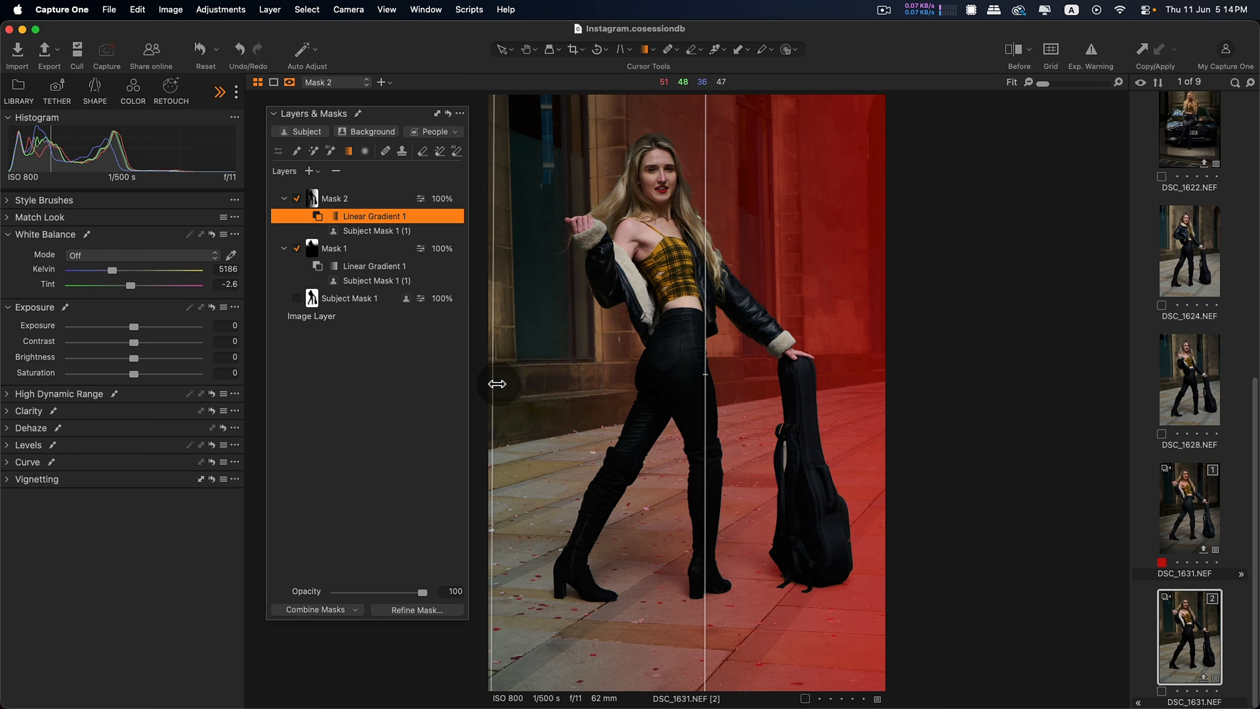
pyautogui.moveTo(496, 383); pyautogui.dragTo(656, 378)
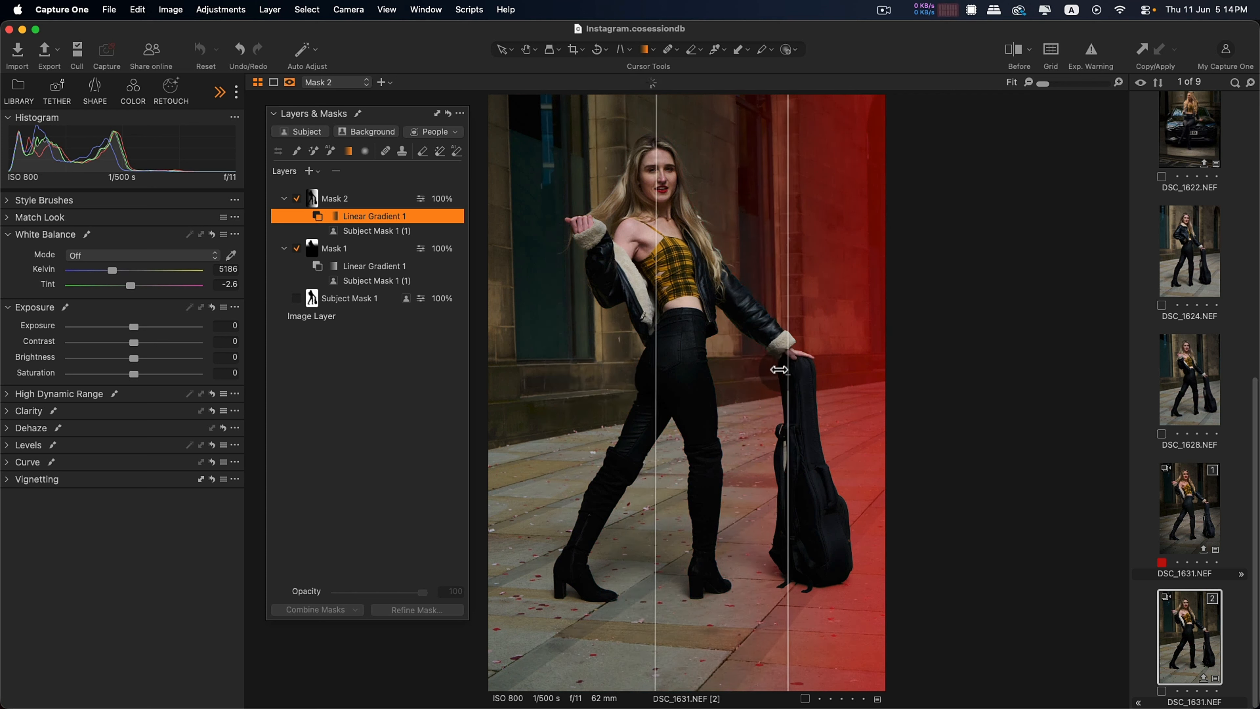
pyautogui.moveTo(792, 364); pyautogui.dragTo(792, 354)
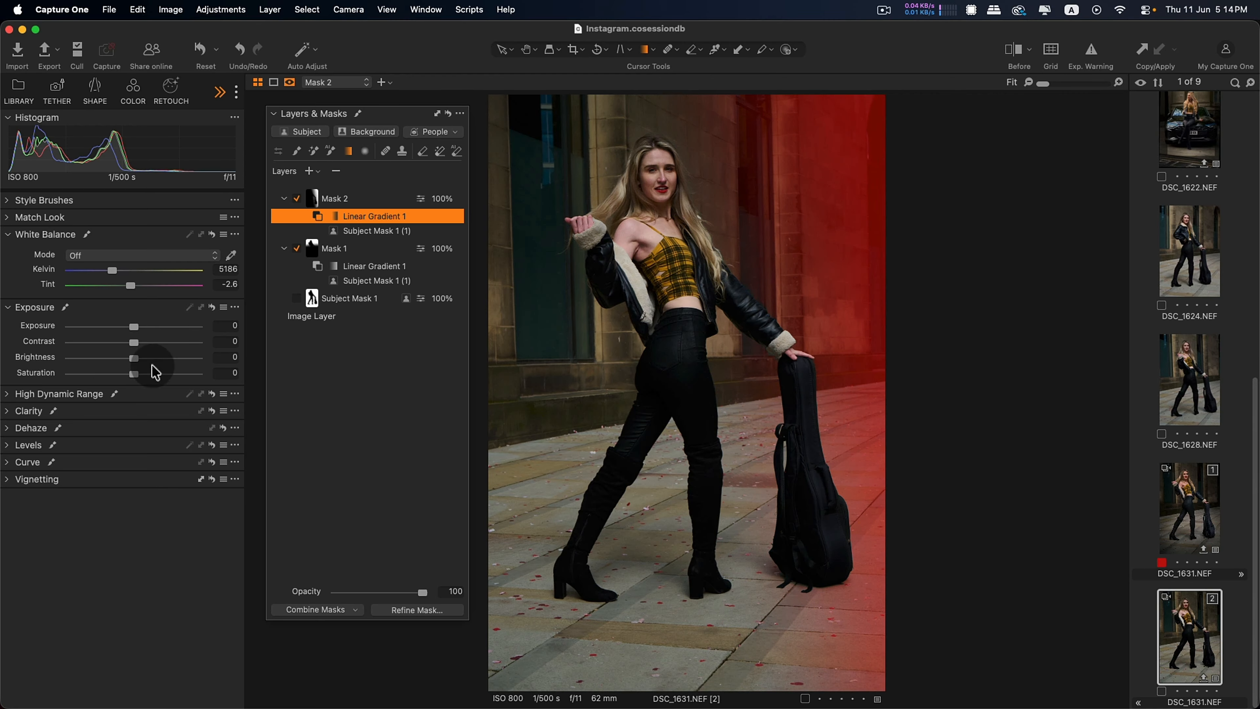
# Hide the mask overlay and set the brightness of the Mask 2 layer to -26
pyautogui.click(289, 84)
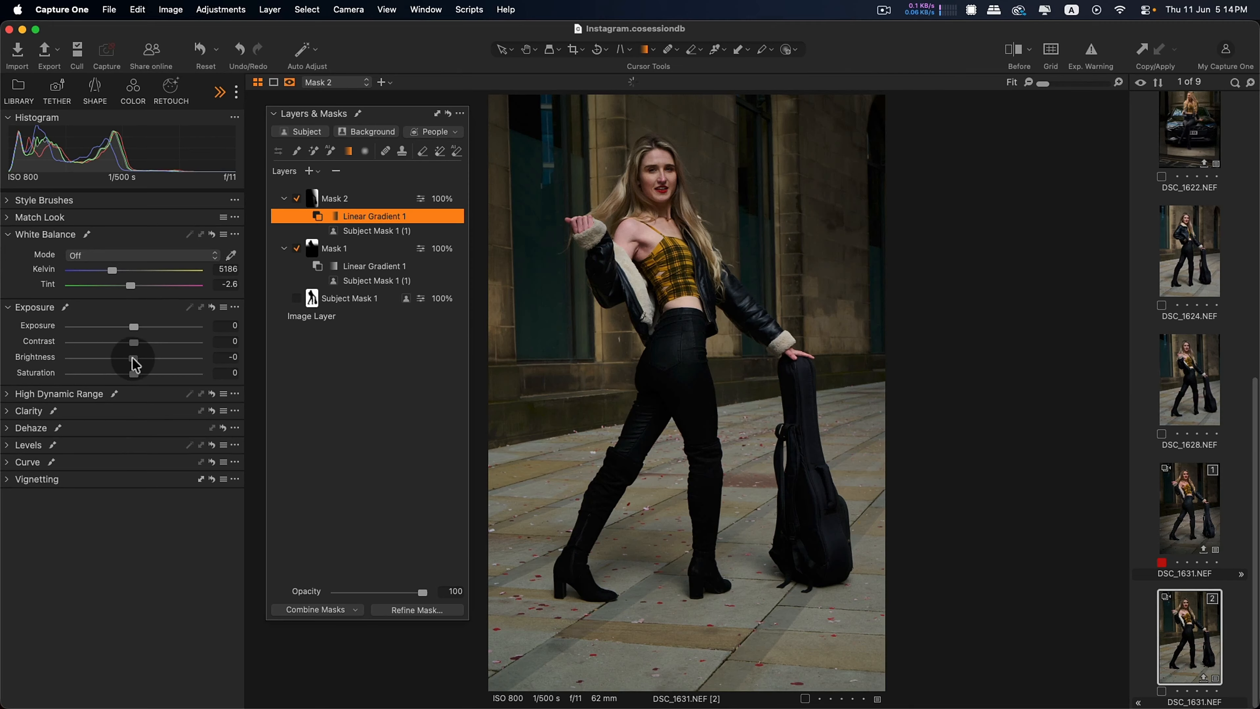
pyautogui.moveTo(133, 359); pyautogui.dragTo(102, 361)
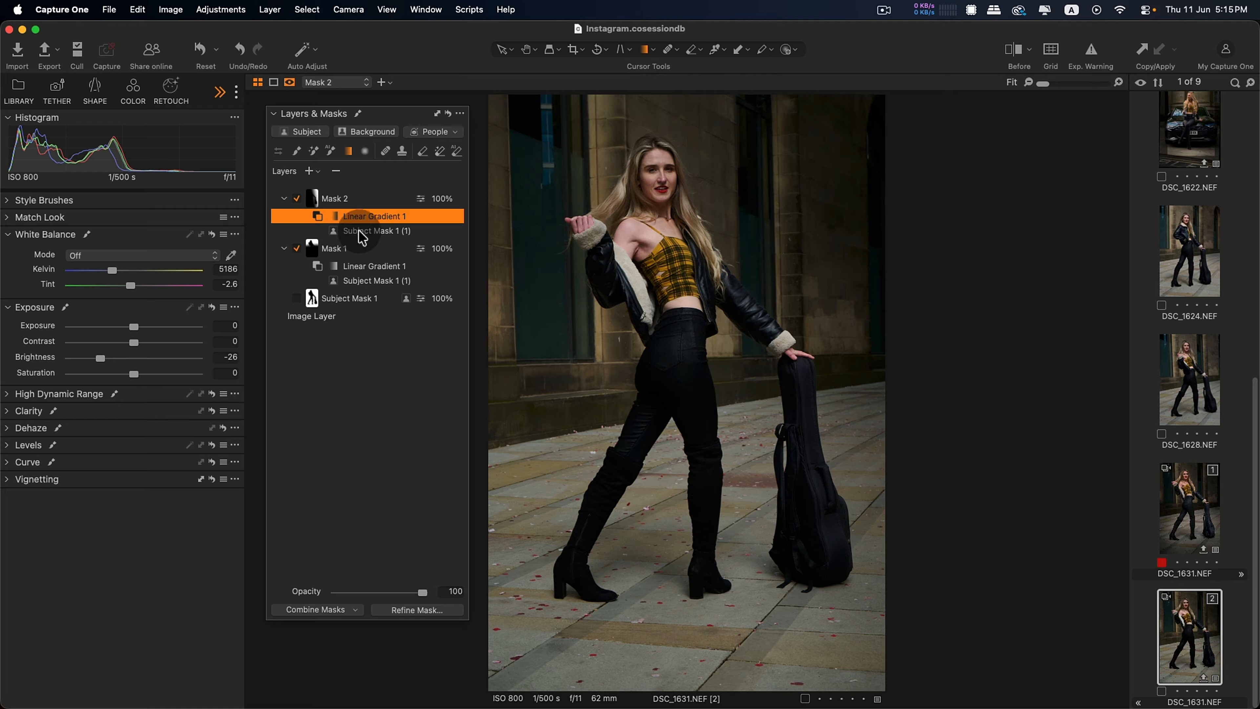
# Make a further duplicate of Subject Mask 1 above Mask 2 and enable it
pyautogui.click(350, 297)
pyautogui.rightClick(339, 303)
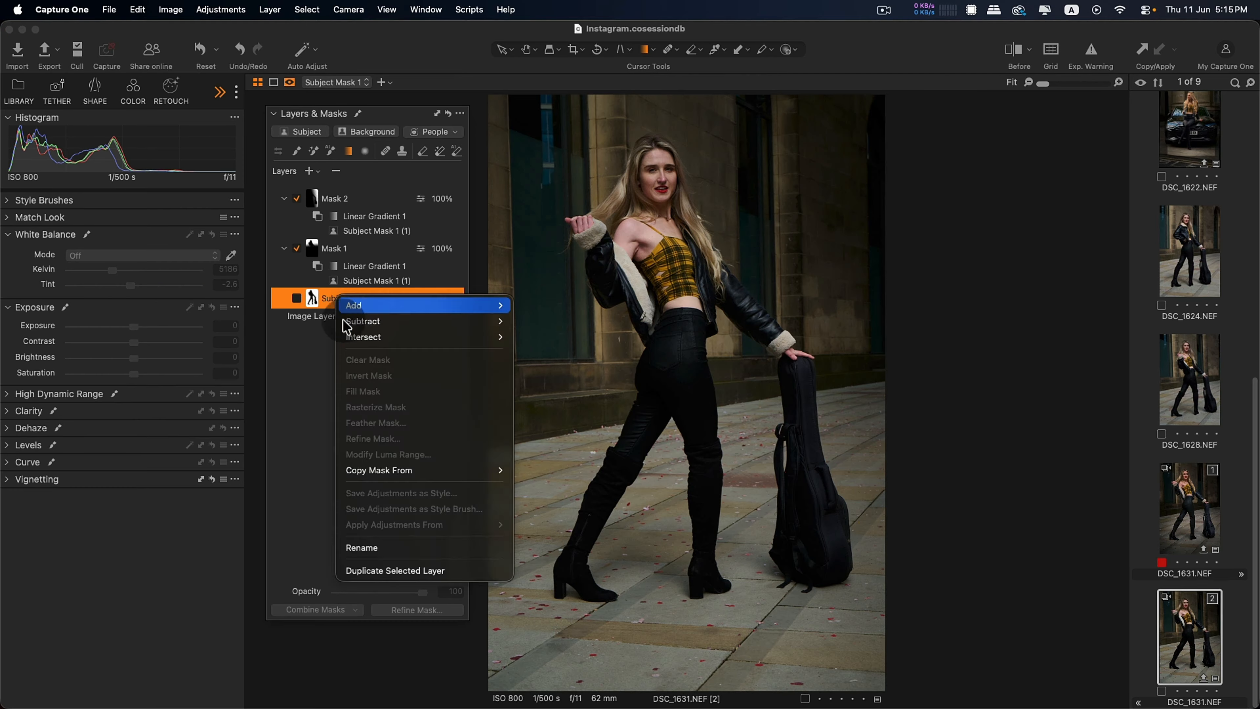
pyautogui.click(369, 568)
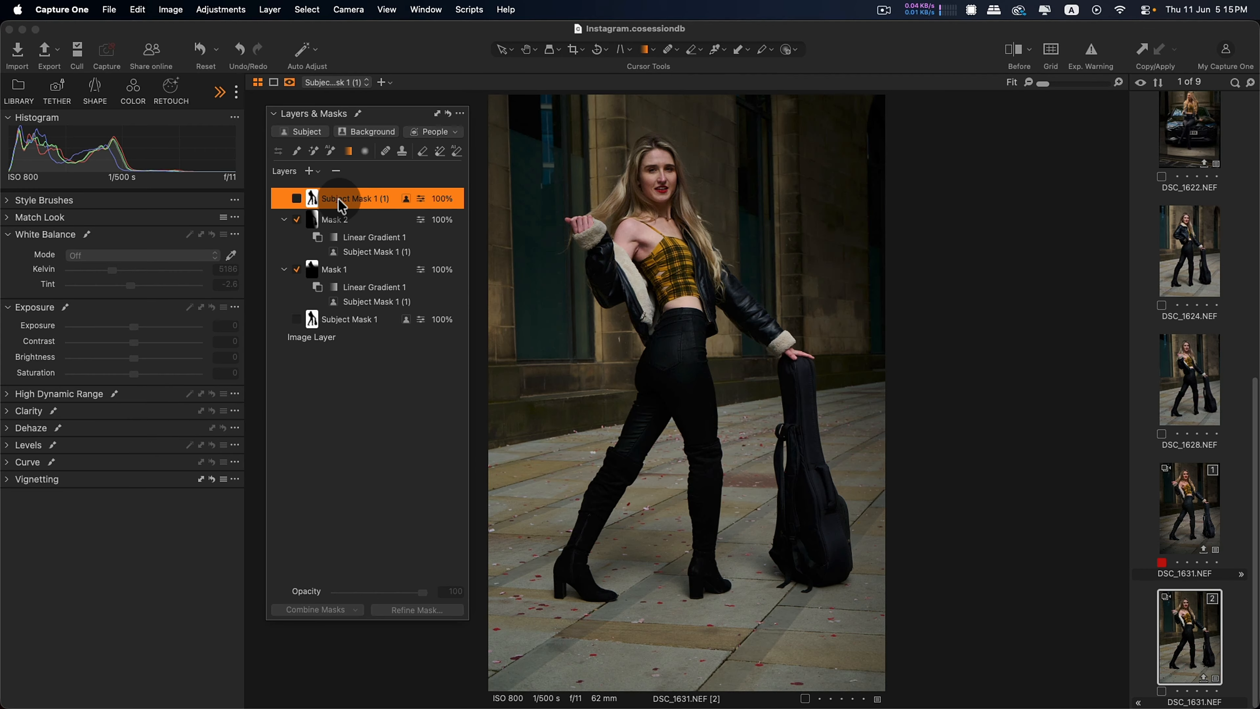
pyautogui.click(296, 199)
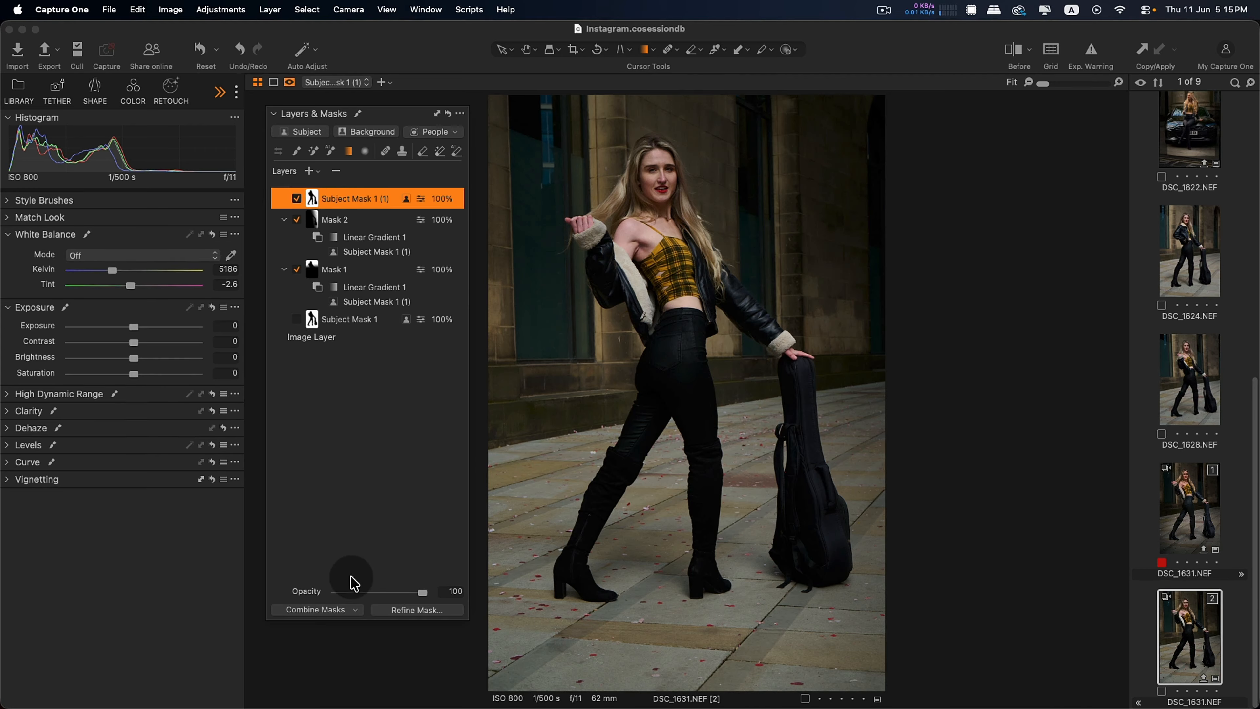
# Create a subtracting linear gradient mask on the enabled Subject Mask 1 copy and undo the first gradient drawn at the photo's lower-left corner
pyautogui.click(350, 610)
pyautogui.click(296, 577)
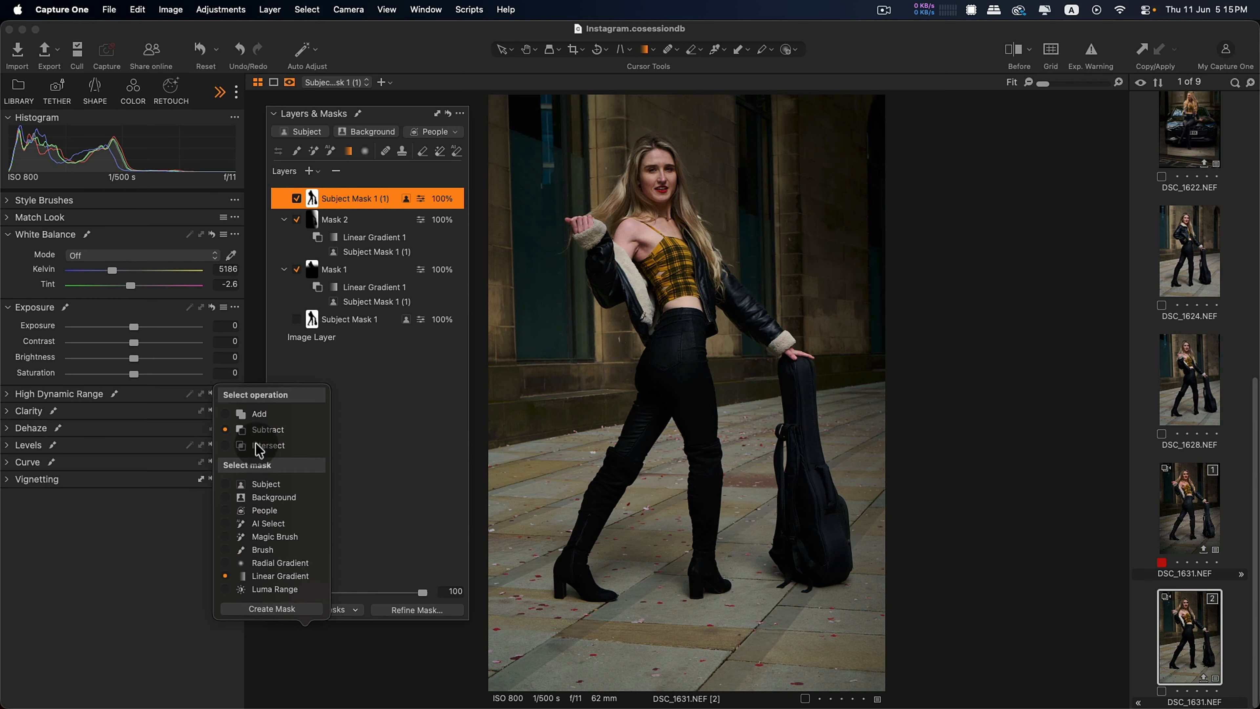
pyautogui.click(272, 608)
pyautogui.moveTo(491, 611); pyautogui.dragTo(549, 584)
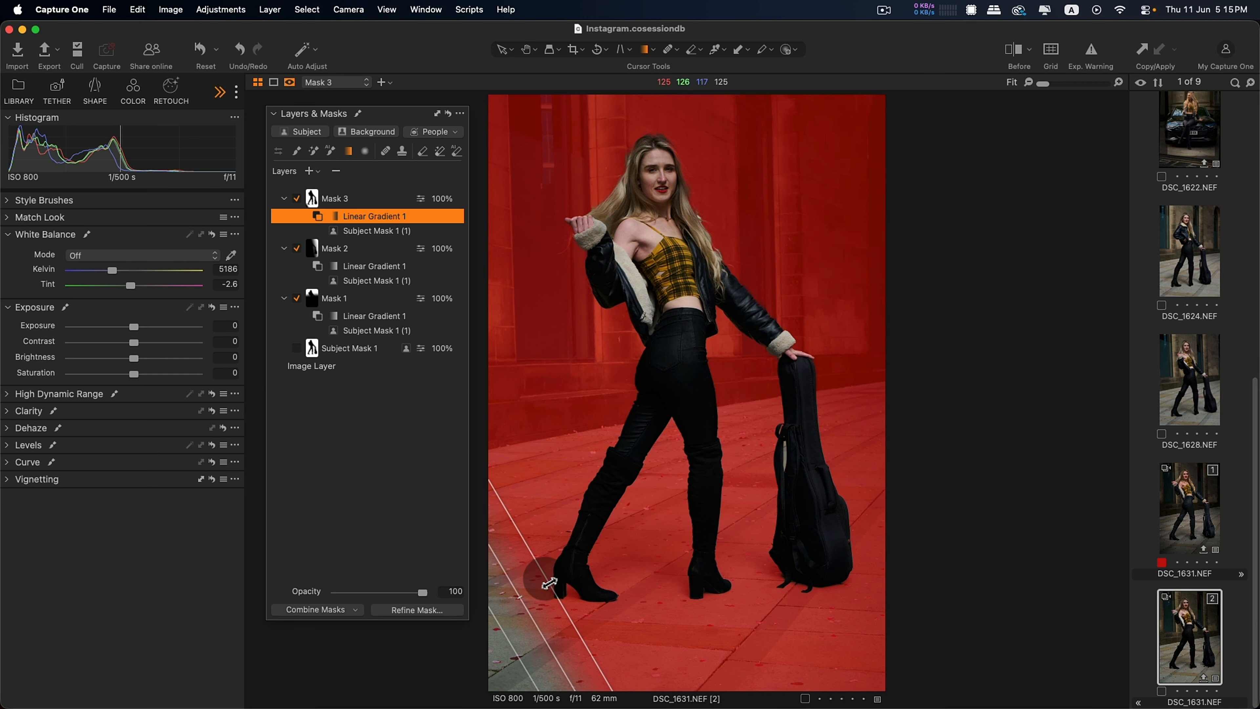
pyautogui.press('super+z')
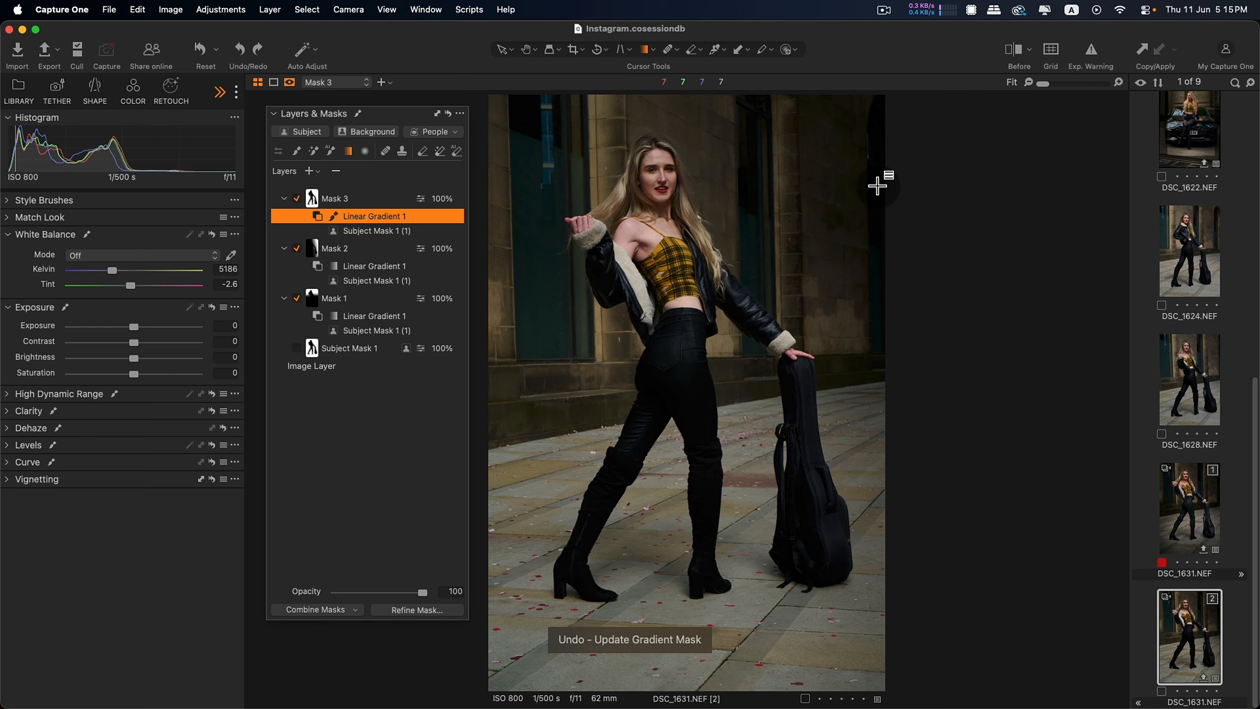
# Draw a diagonal gradient across the photo, then narrow and tilt it so only the background along the photo's left edge stays masked
pyautogui.moveTo(777, 252); pyautogui.dragTo(541, 368)
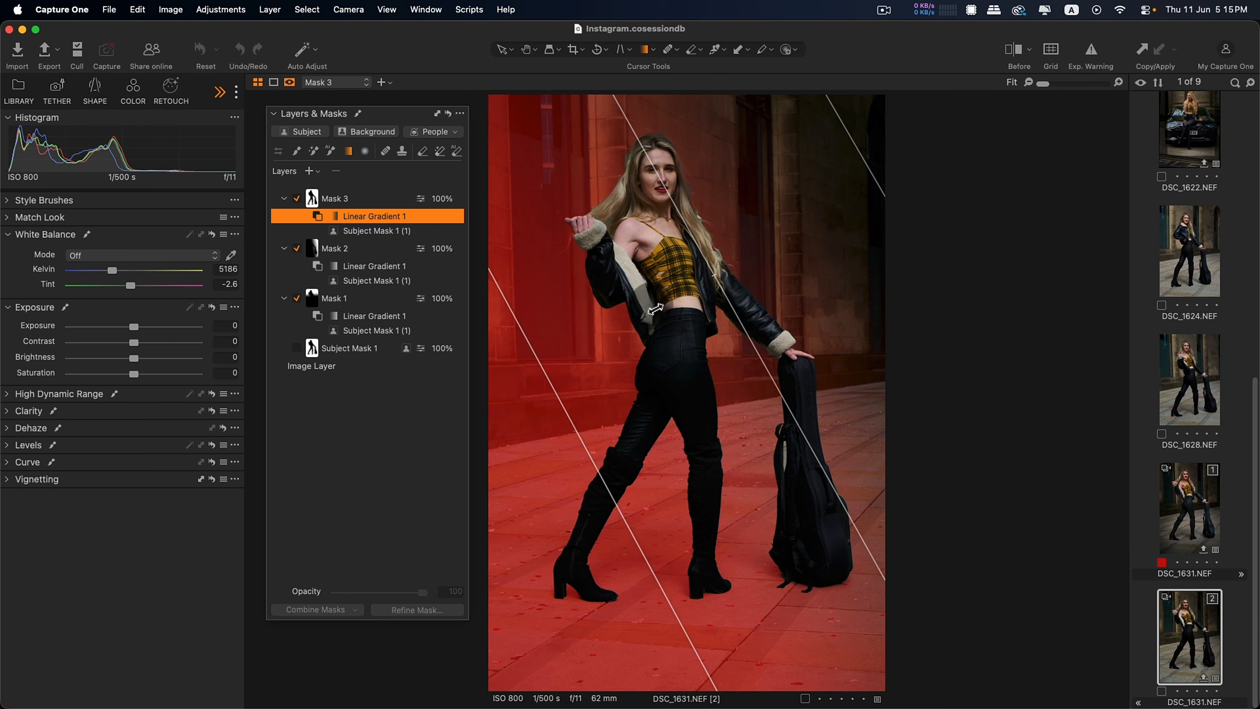
pyautogui.moveTo(866, 168); pyautogui.dragTo(602, 383)
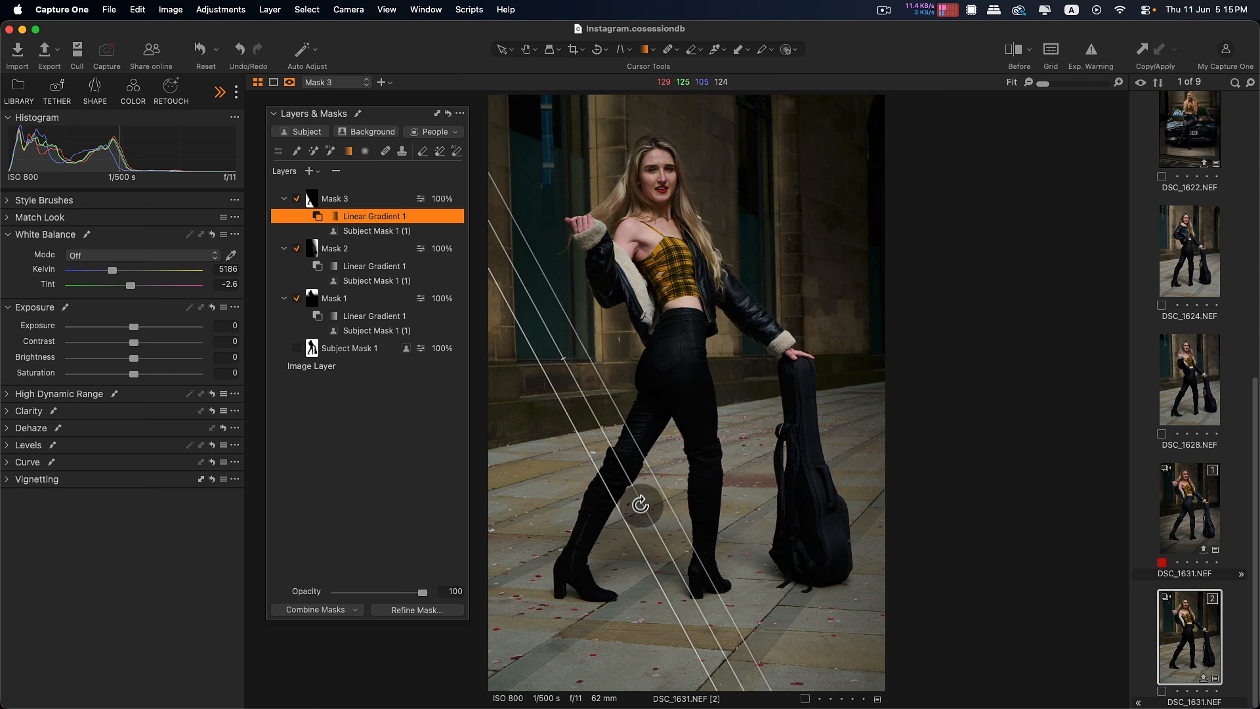
pyautogui.moveTo(641, 506); pyautogui.dragTo(492, 523)
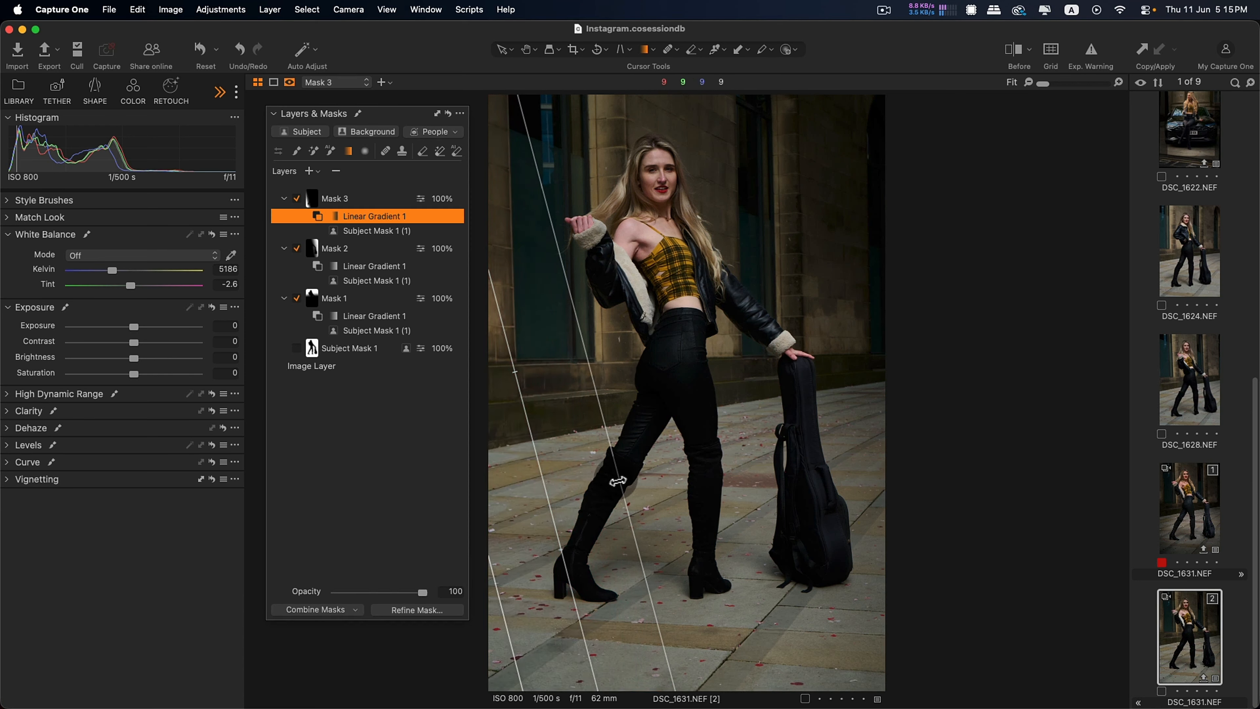
pyautogui.moveTo(617, 482); pyautogui.dragTo(660, 496)
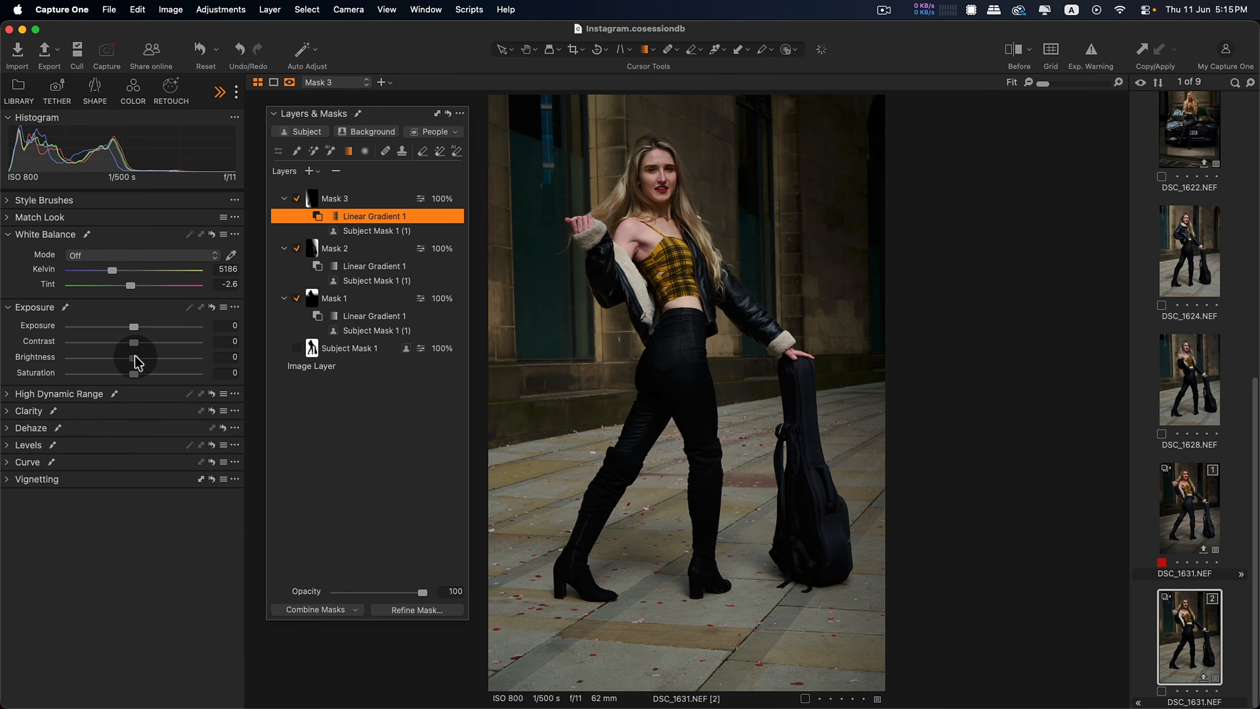
# Set the brightness of the Mask 3 layer to -31 and compare the photo with its unedited version
pyautogui.moveTo(138, 363); pyautogui.dragTo(94, 362)
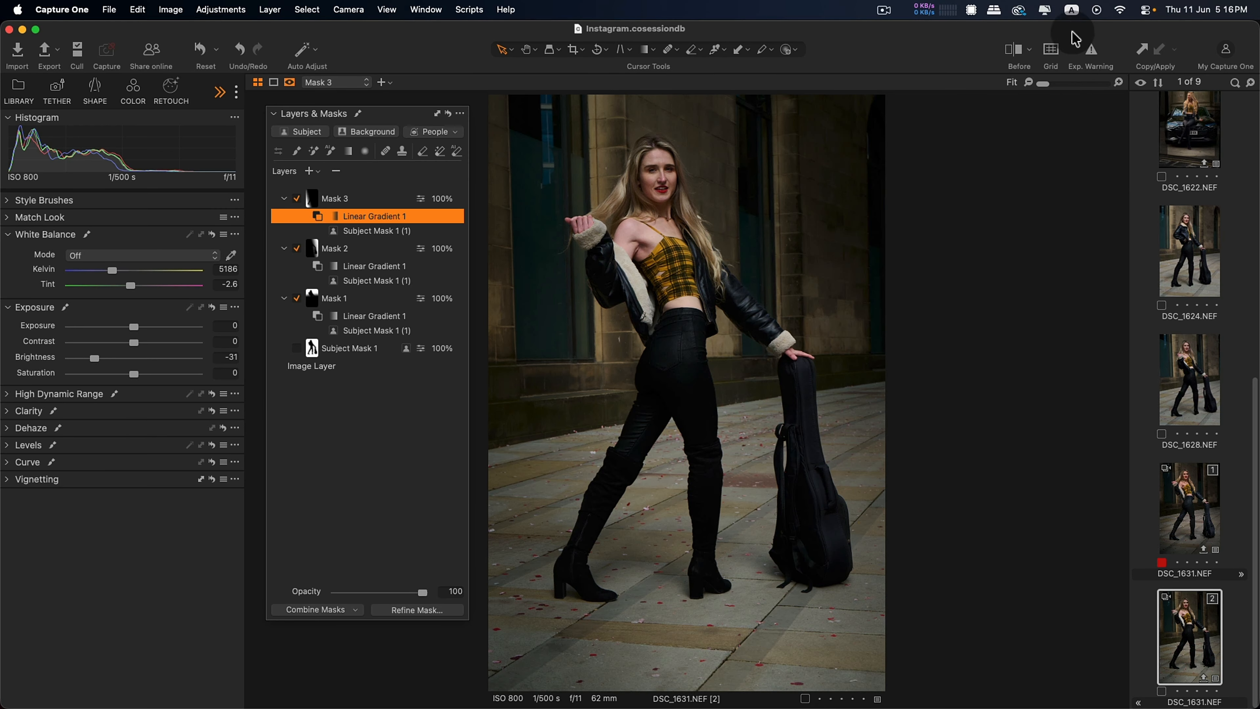
pyautogui.click(1015, 54)
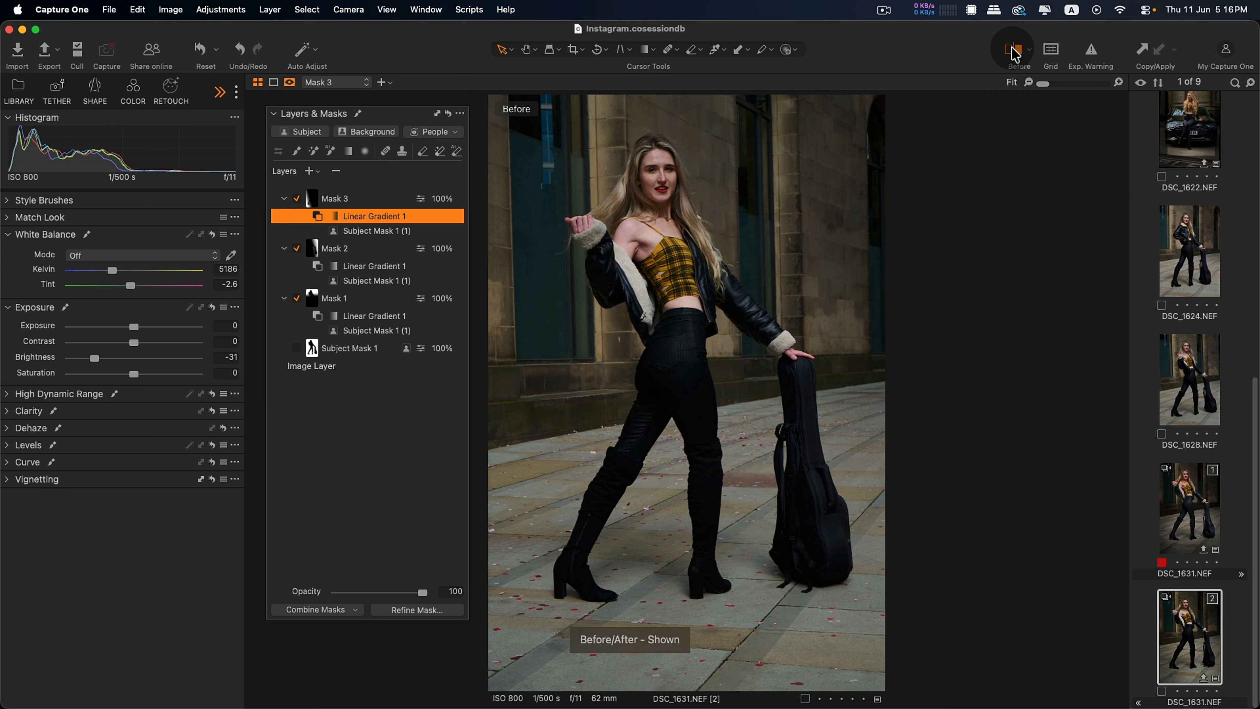
pyautogui.click(1014, 53)
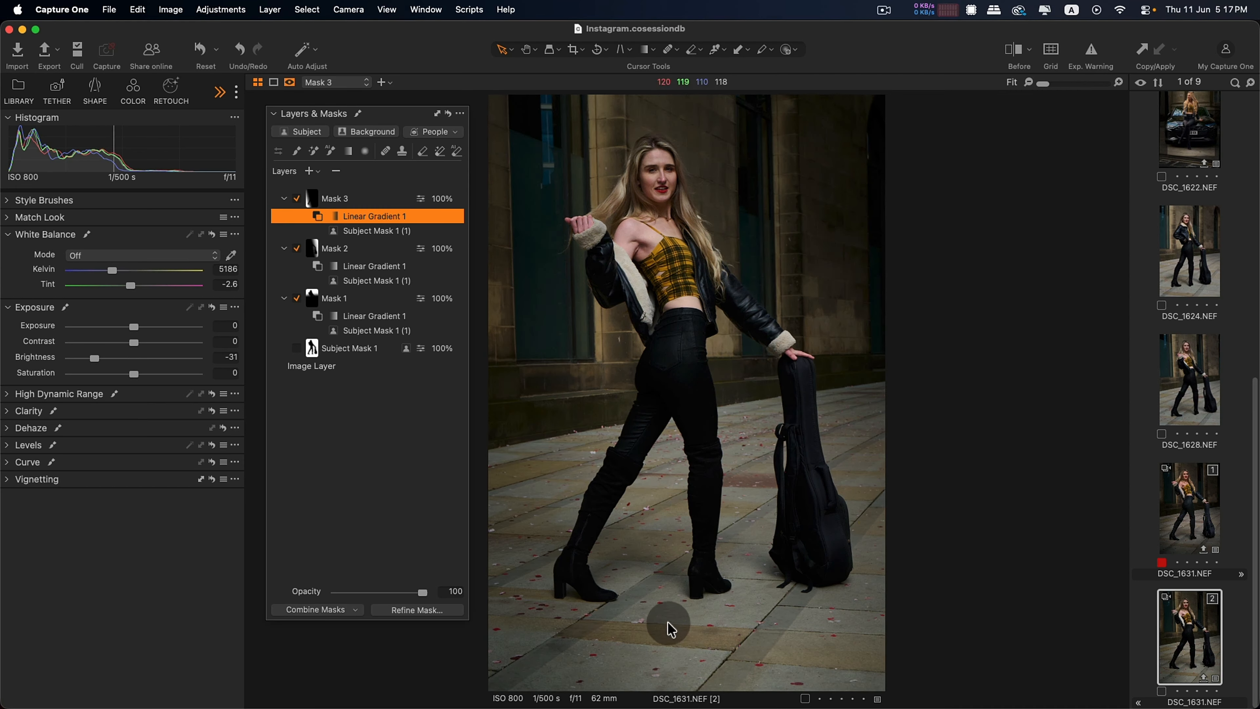
# Duplicate Subject Mask 1 once more above Mask 3 and enable the copy
pyautogui.click(345, 351)
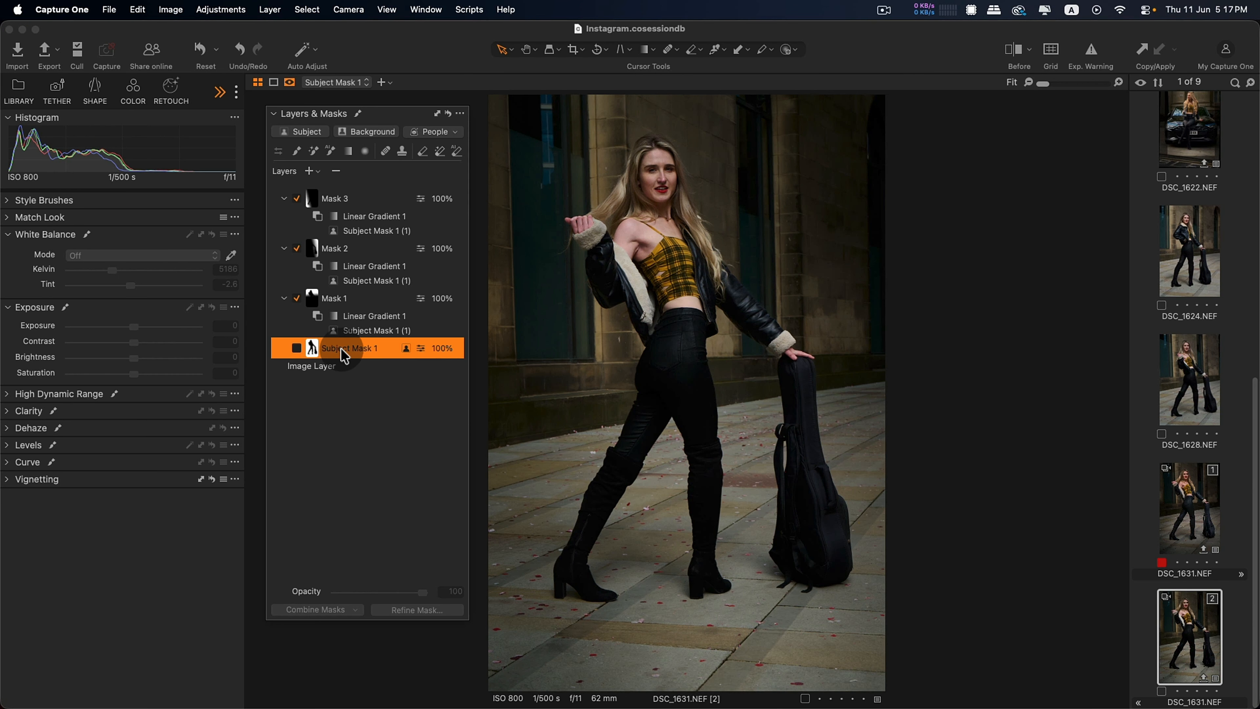
pyautogui.rightClick(345, 356)
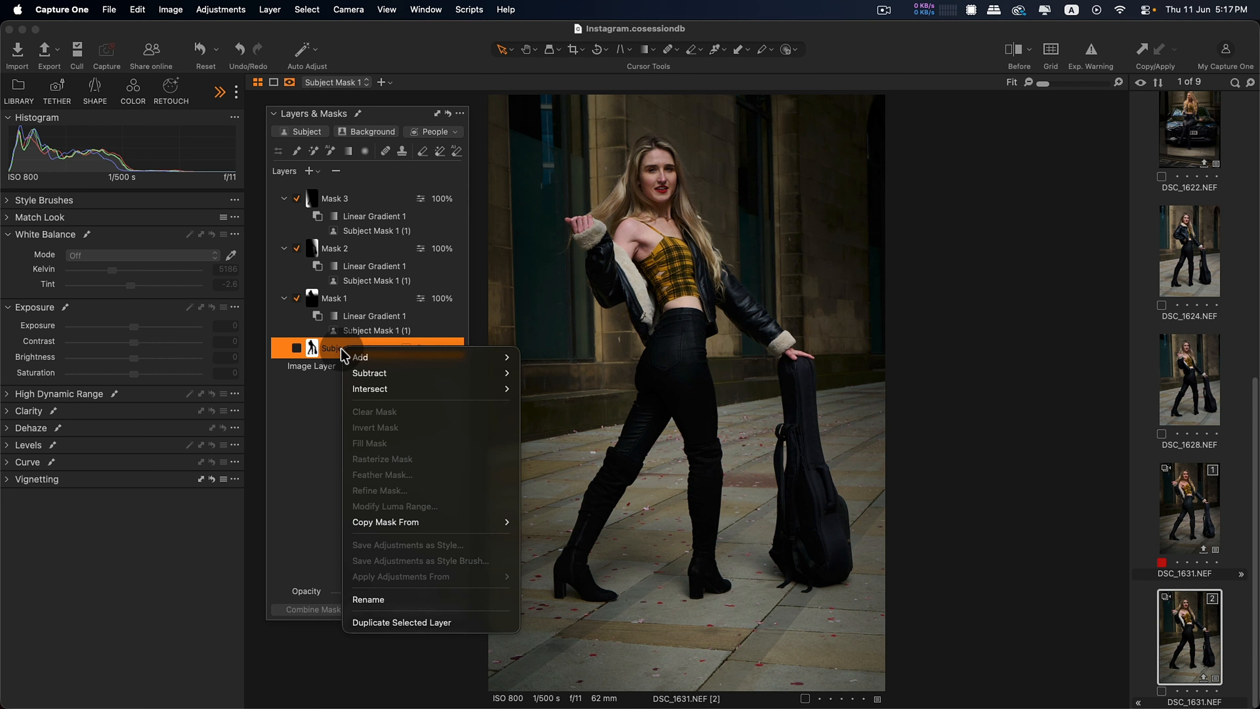
pyautogui.click(395, 624)
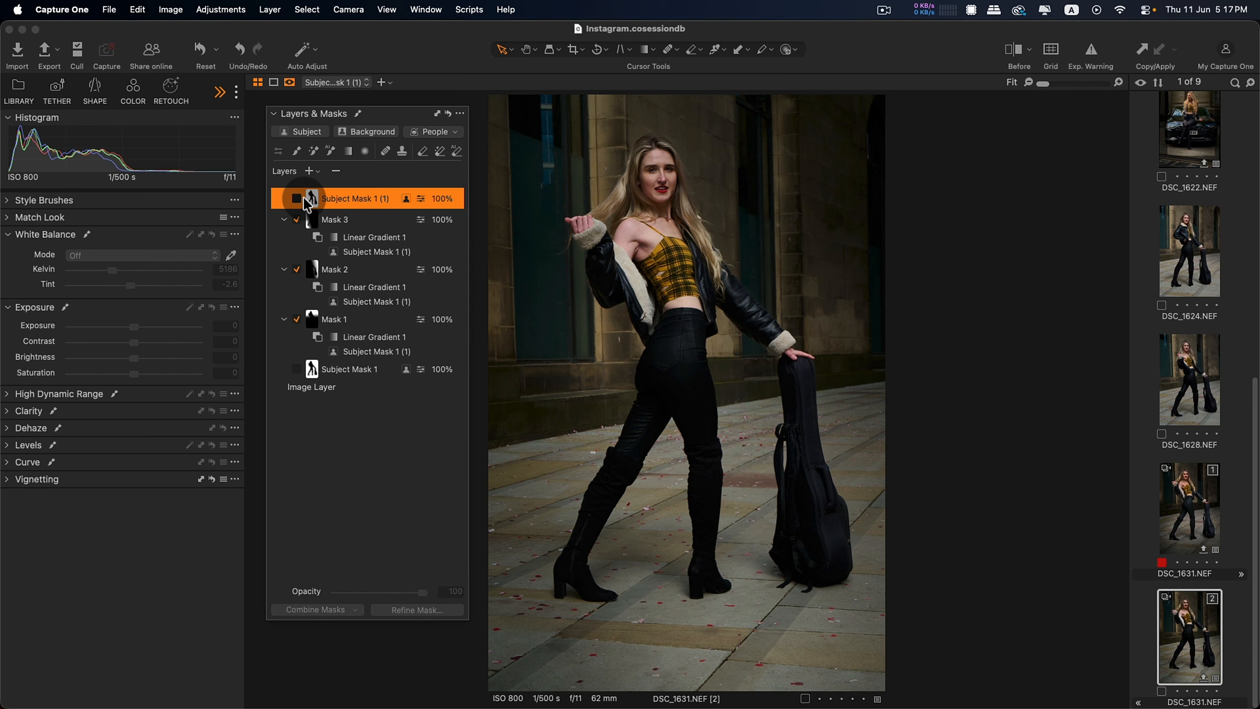
pyautogui.click(300, 199)
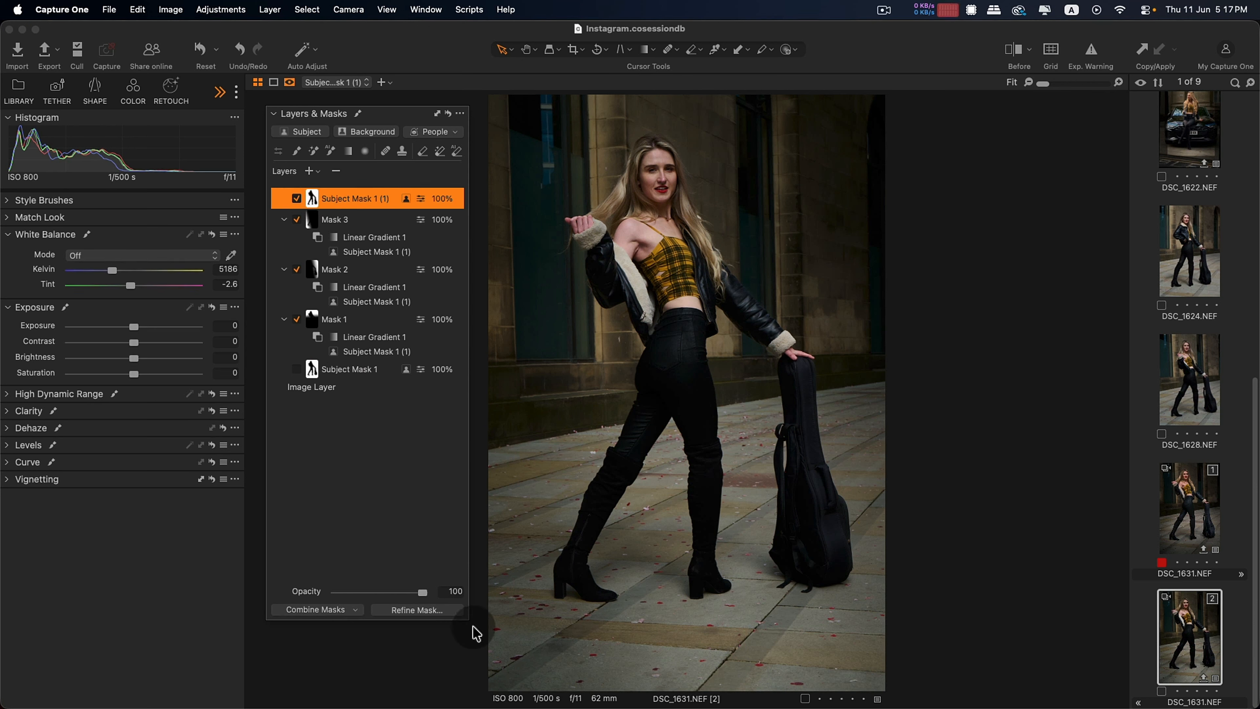
# Subtract a linear gradient from the new copy, drawn down the photo and narrowed so only the foreground paving stays masked
pyautogui.click(354, 611)
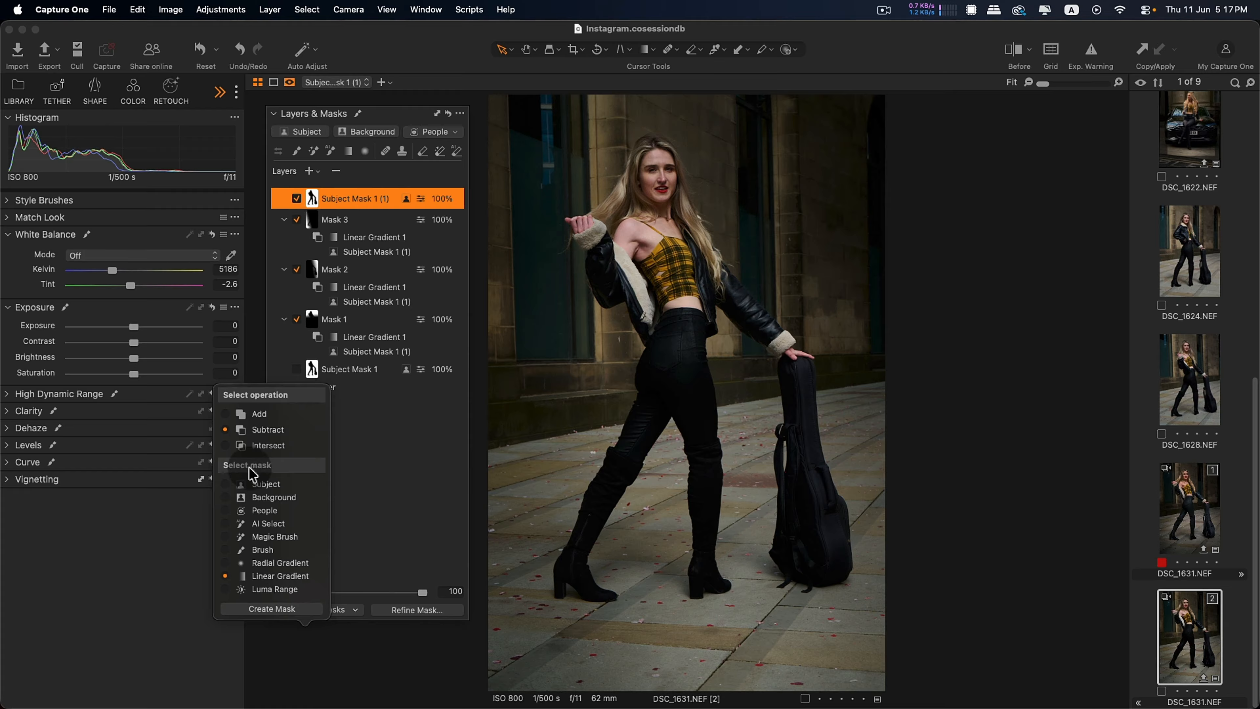
pyautogui.click(272, 608)
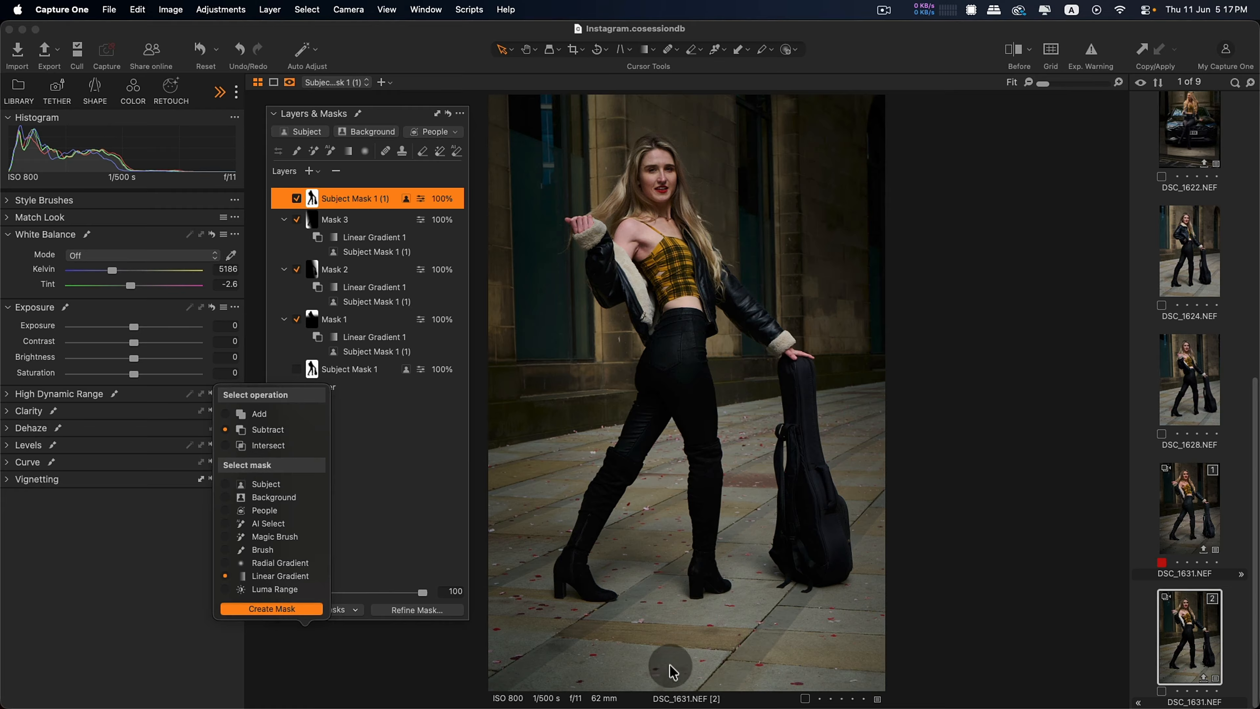
pyautogui.moveTo(684, 94); pyautogui.dragTo(665, 644)
pyautogui.moveTo(695, 464); pyautogui.dragTo(656, 622)
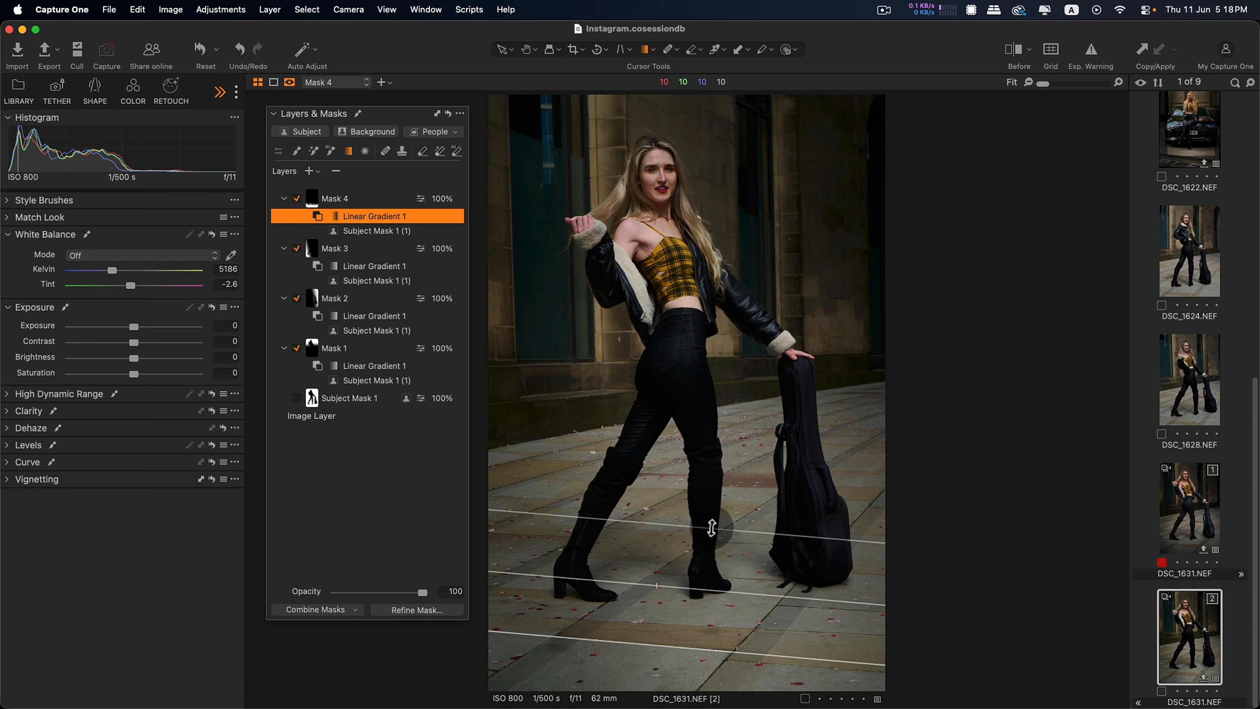
pyautogui.moveTo(712, 519); pyautogui.dragTo(714, 511)
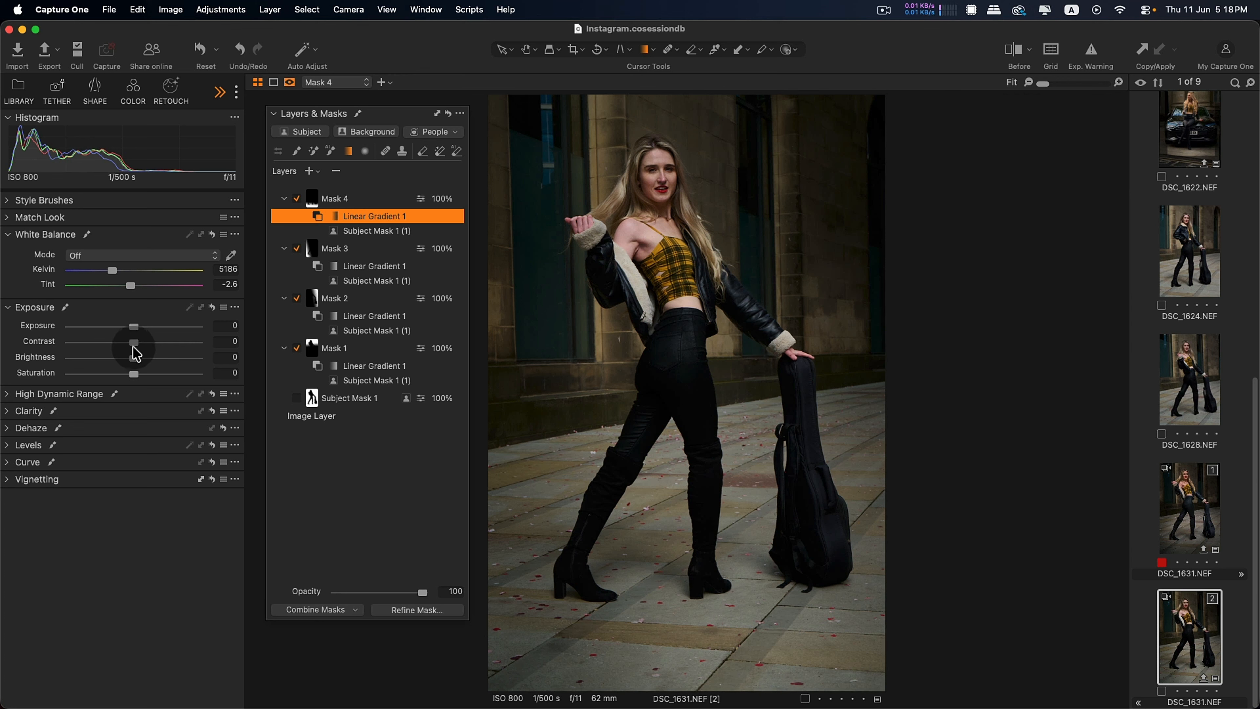
# Set the brightness of the Mask 4 layer to -19 and compare the photo with its unedited version
pyautogui.moveTo(130, 357); pyautogui.dragTo(109, 356)
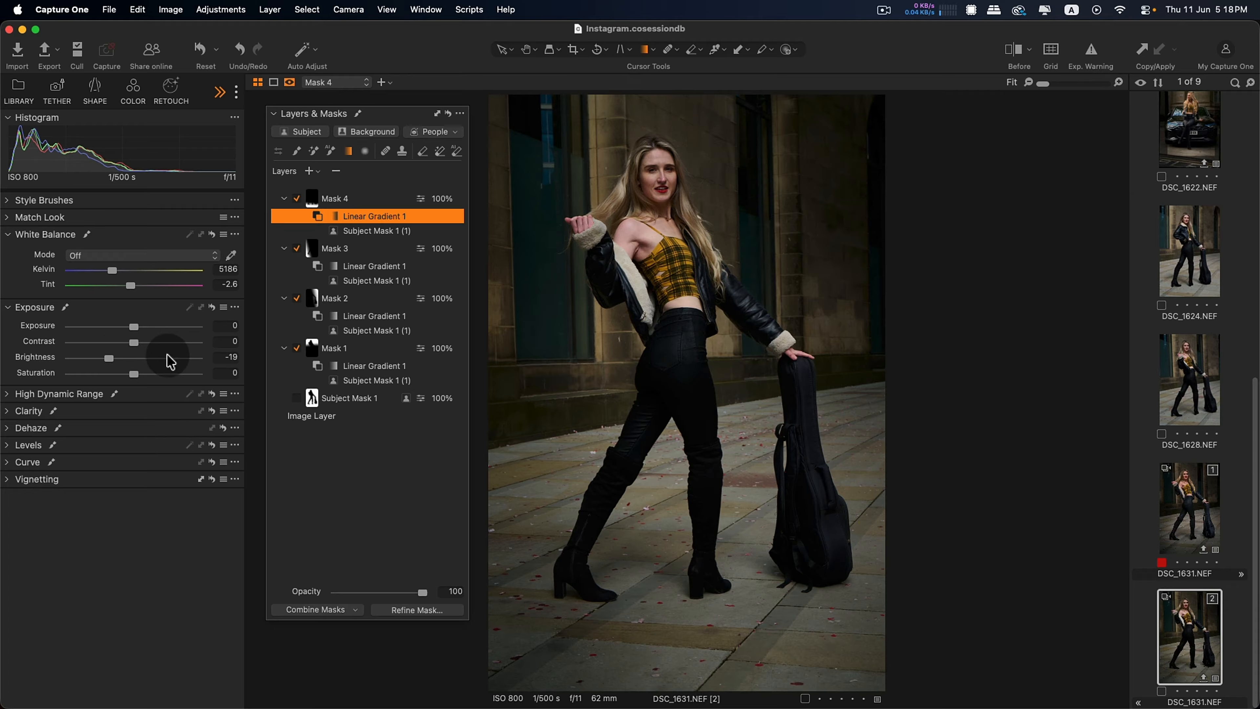
pyautogui.click(1018, 51)
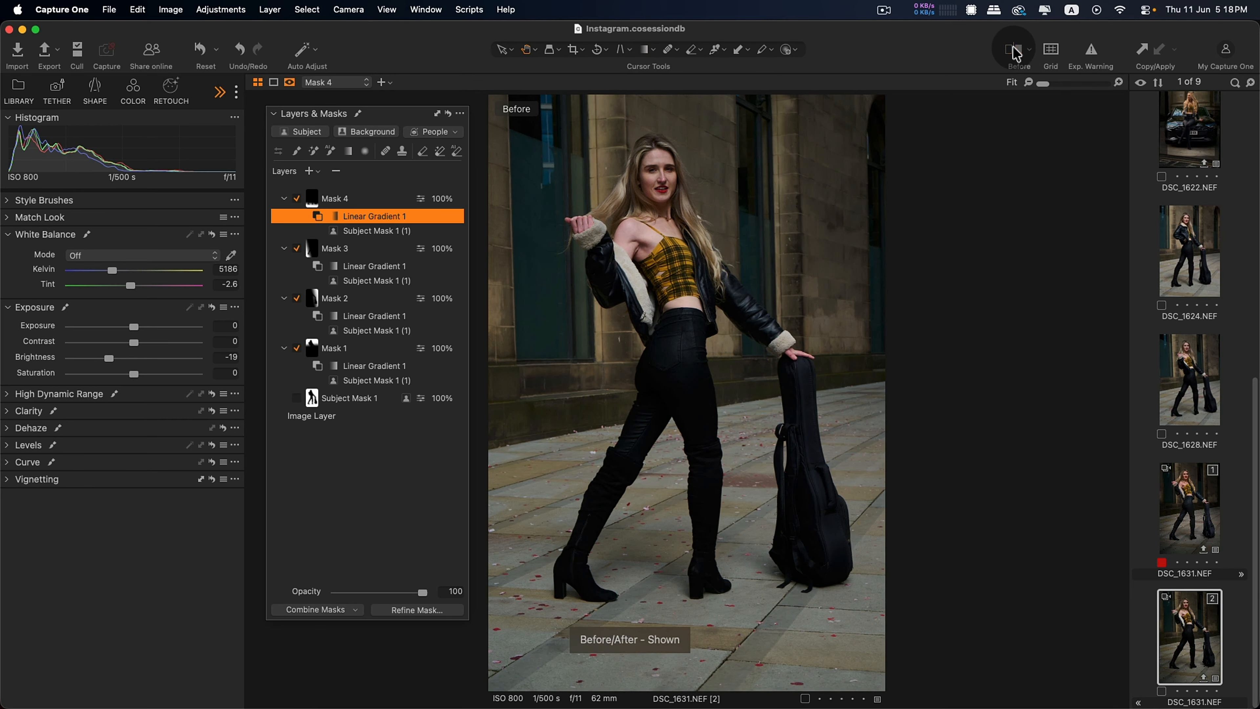
pyautogui.click(1017, 51)
pyautogui.click(1017, 51)
# Examine the finished edit of variant 1 of DSC_1631.NEF against its unedited version
pyautogui.click(1205, 541)
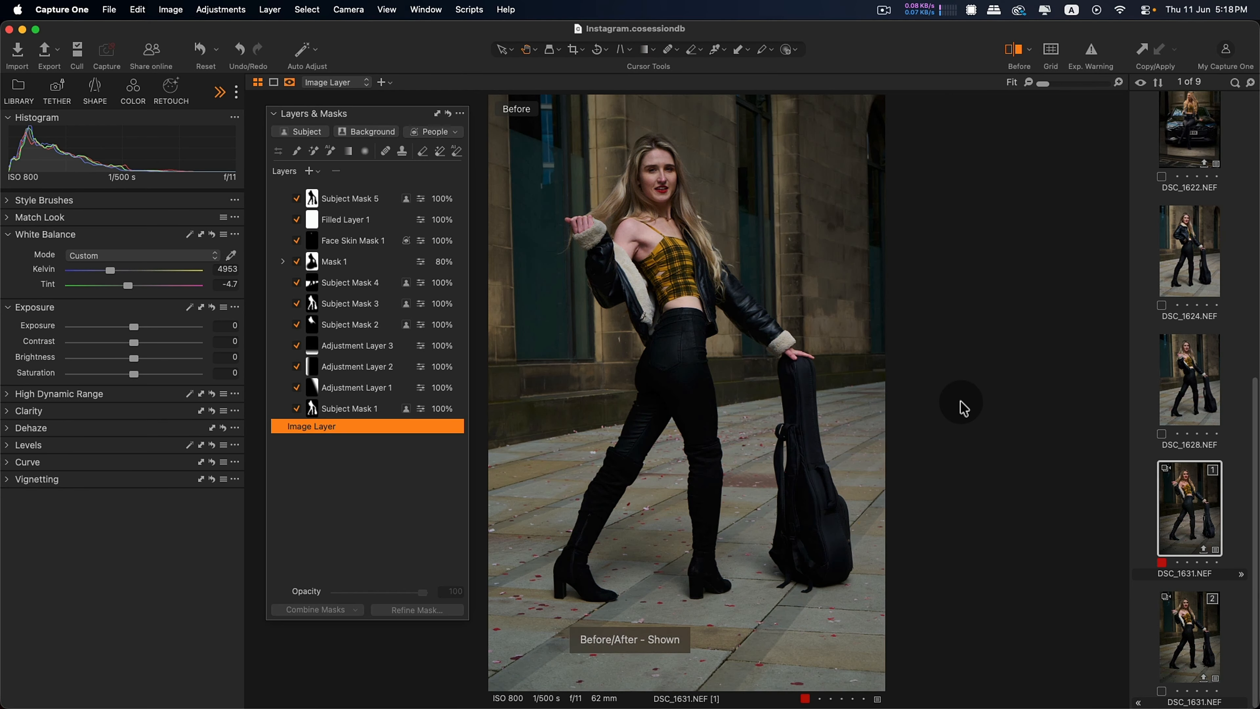
pyautogui.click(1017, 52)
pyautogui.scroll(3, 723, 325)
pyautogui.scroll(-3, 723, 325)
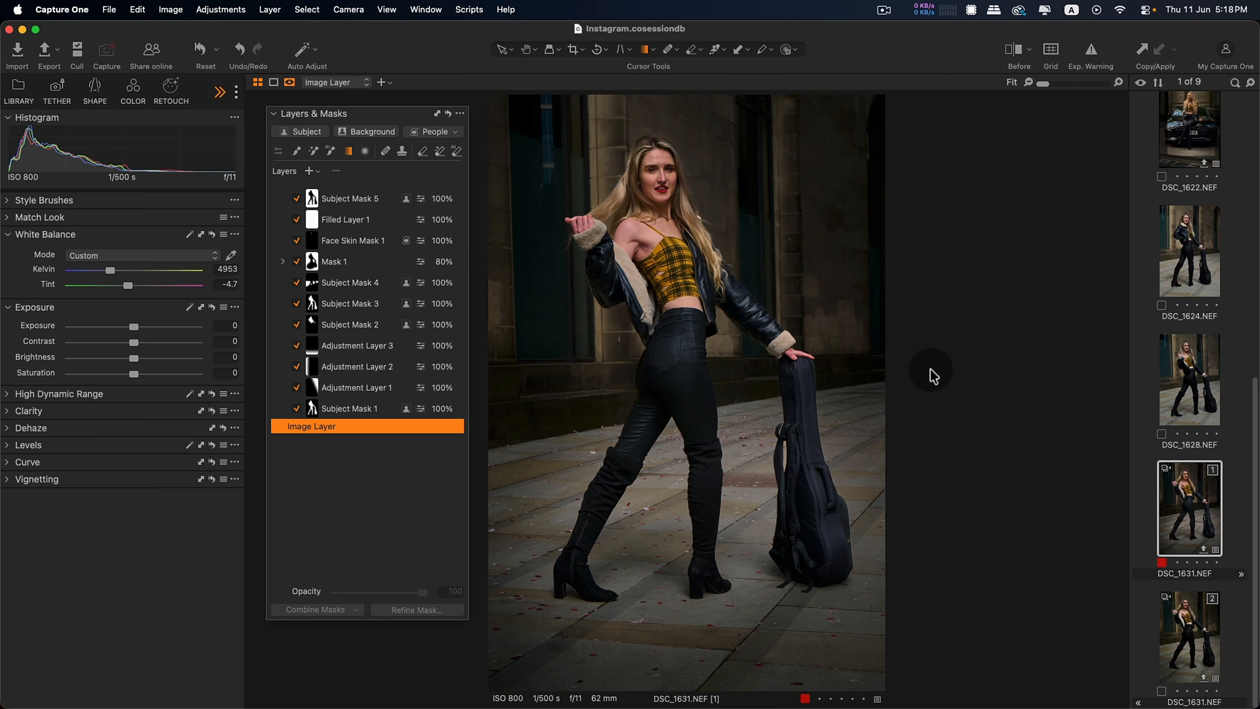
pyautogui.scroll(5, 1186, 476)
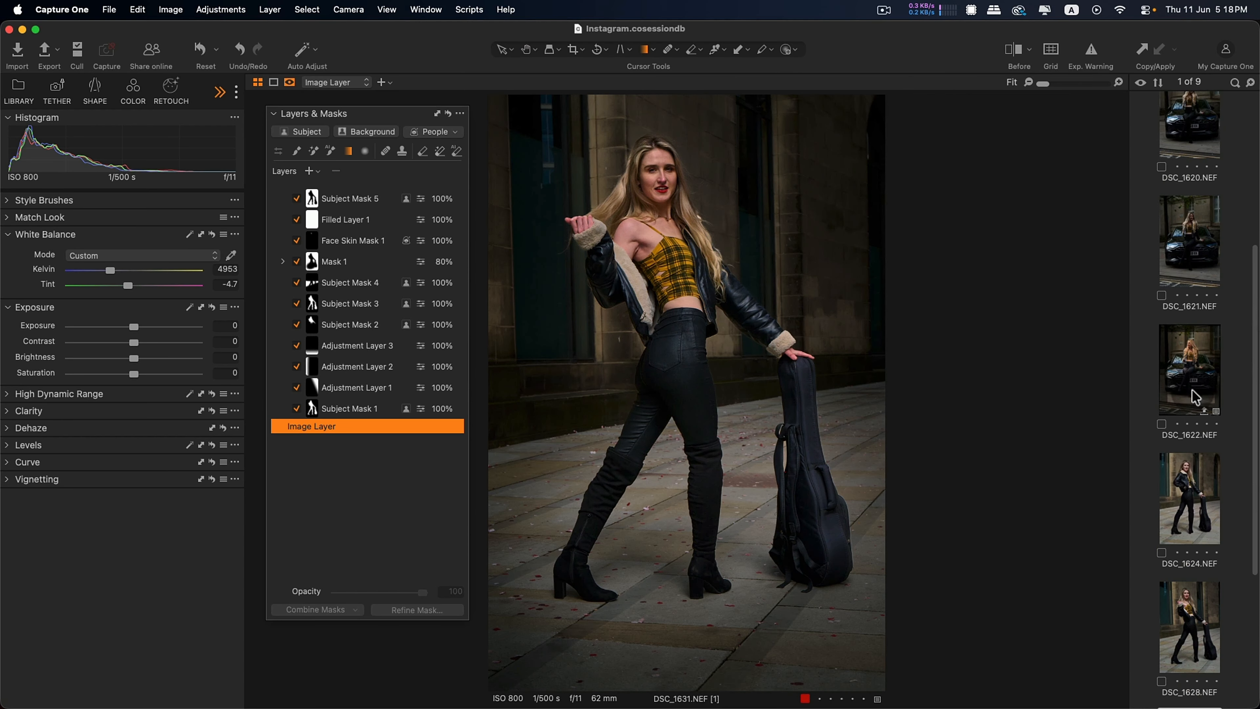
# Open DSC_1622.NEF and compare its edited and unedited versions
pyautogui.click(1200, 370)
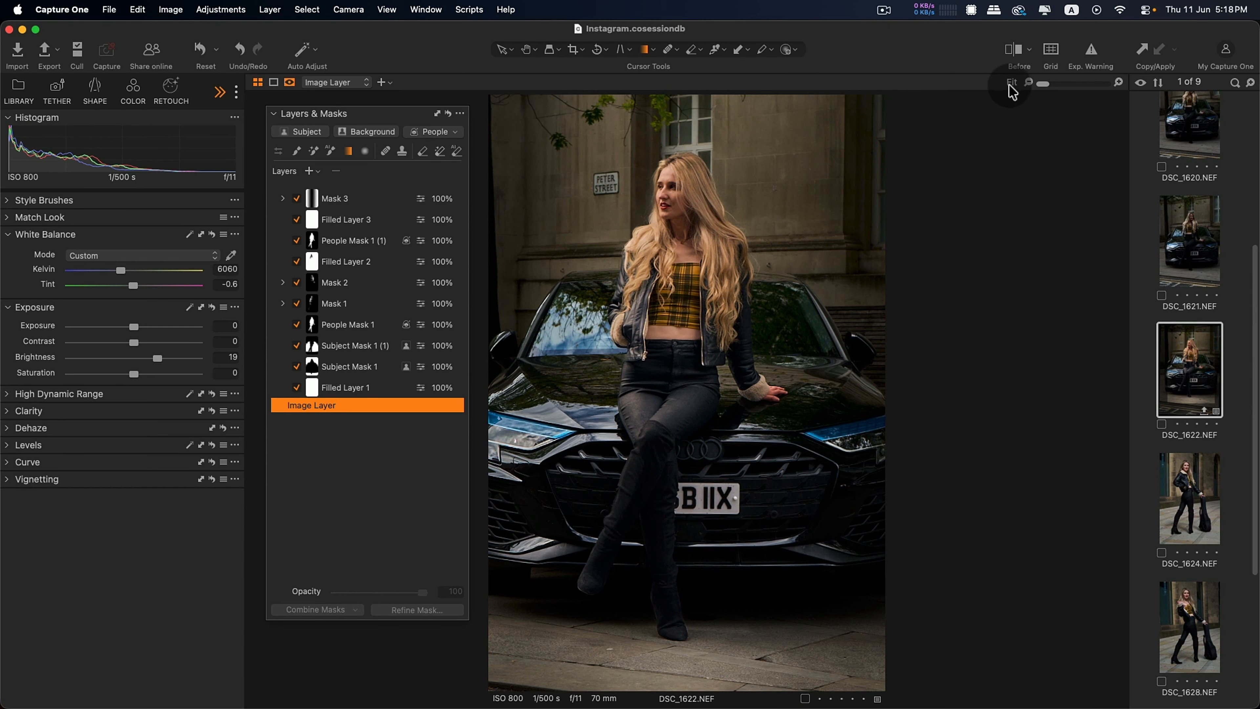
pyautogui.click(1016, 52)
pyautogui.click(1017, 54)
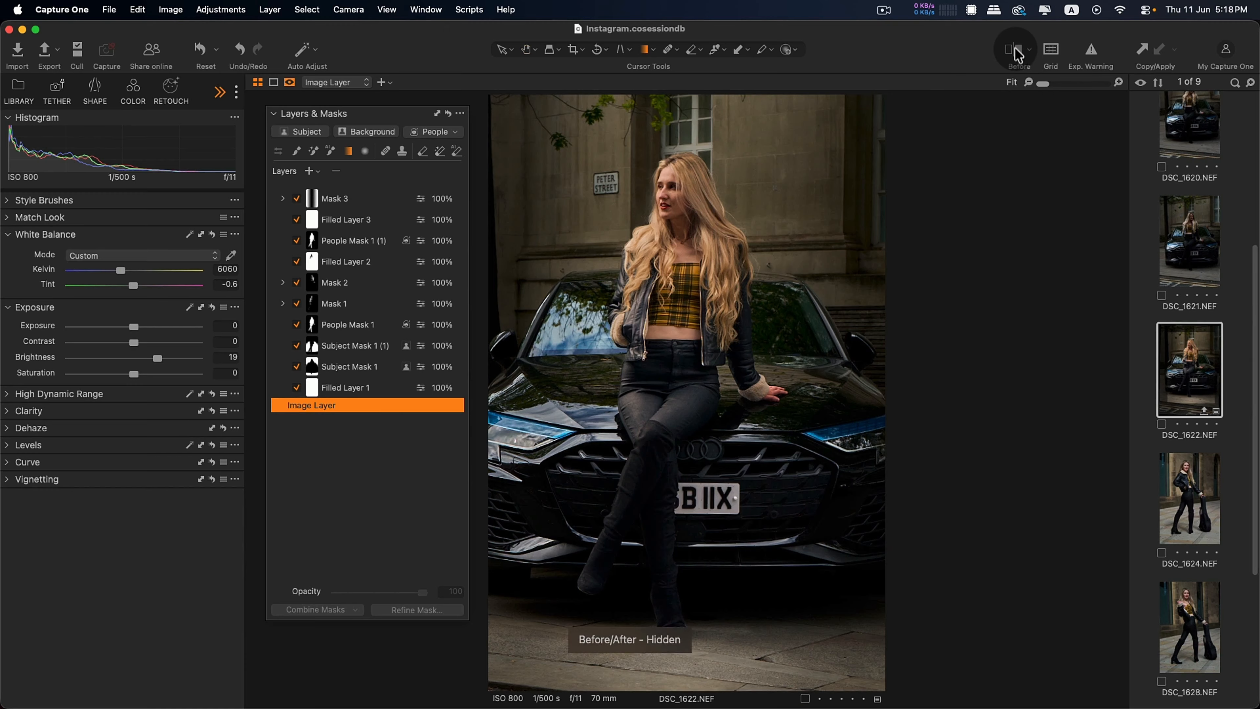
pyautogui.click(1018, 53)
pyautogui.click(1018, 54)
pyautogui.click(1018, 54)
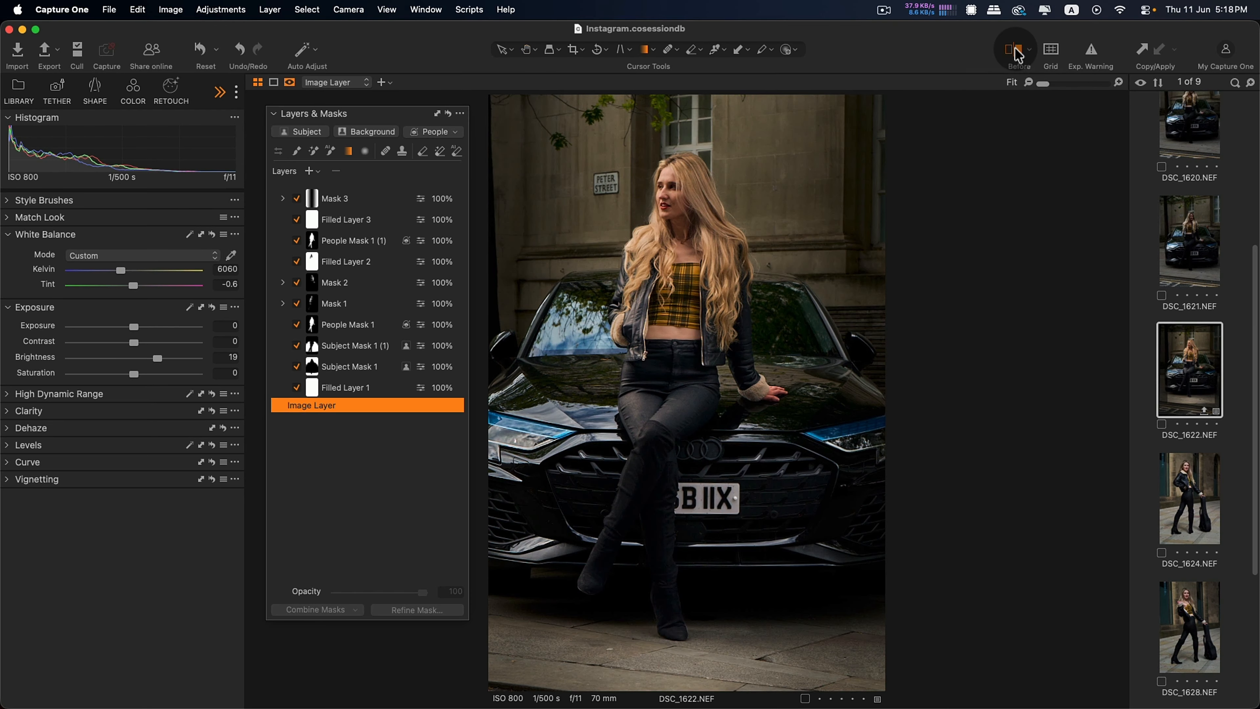